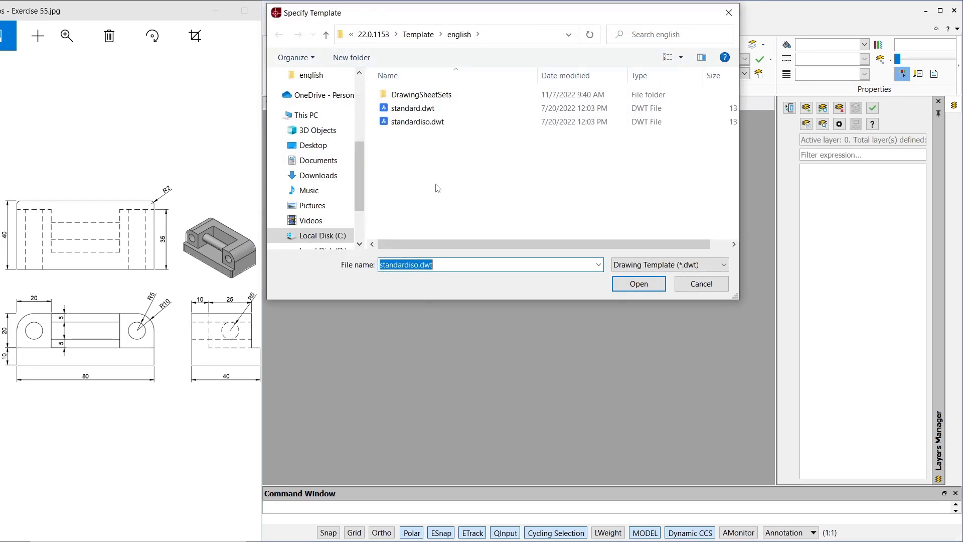
Create a new drawing from the standardiso.dwt template
click(421, 121)
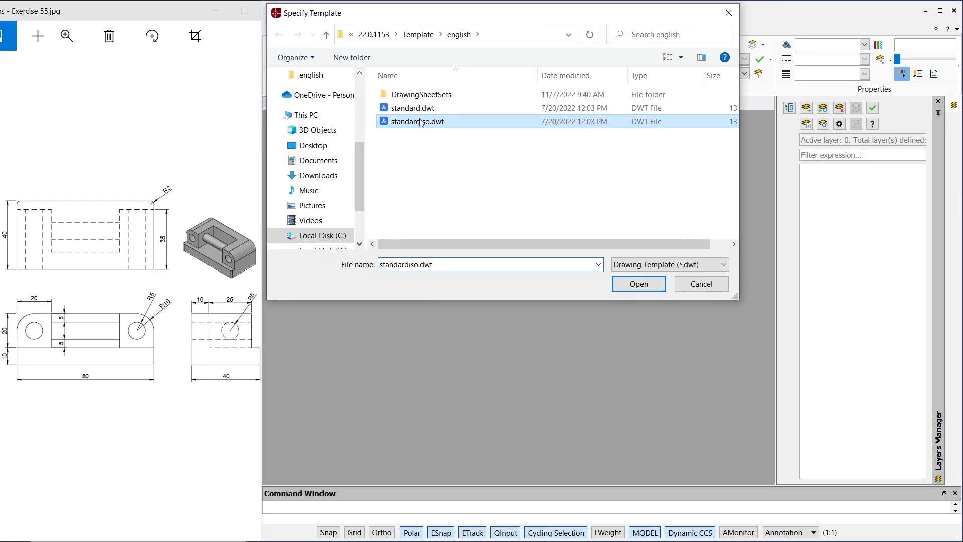
click(658, 285)
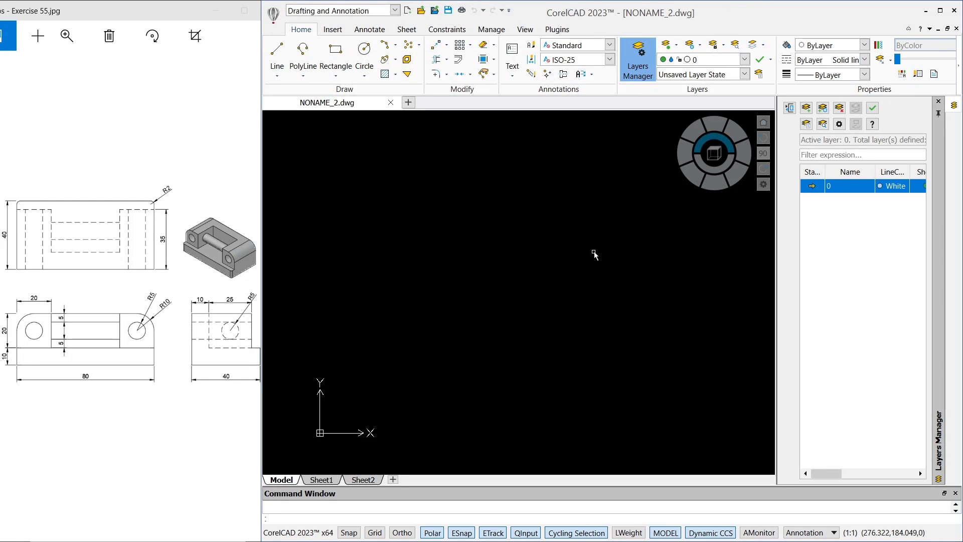
click(715, 143)
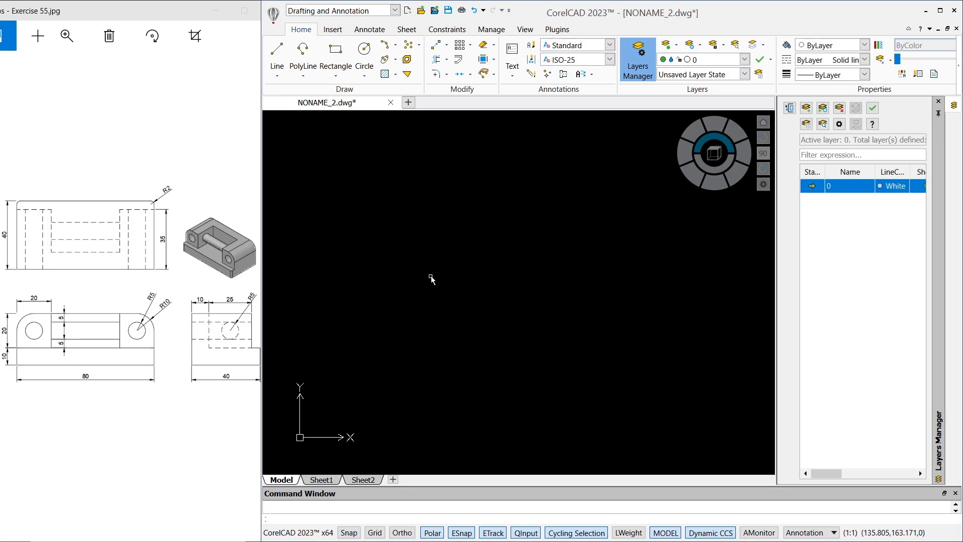
Draw a base rectangle 80 mm long and 40 mm wide using the Dimensions option
text(rec)
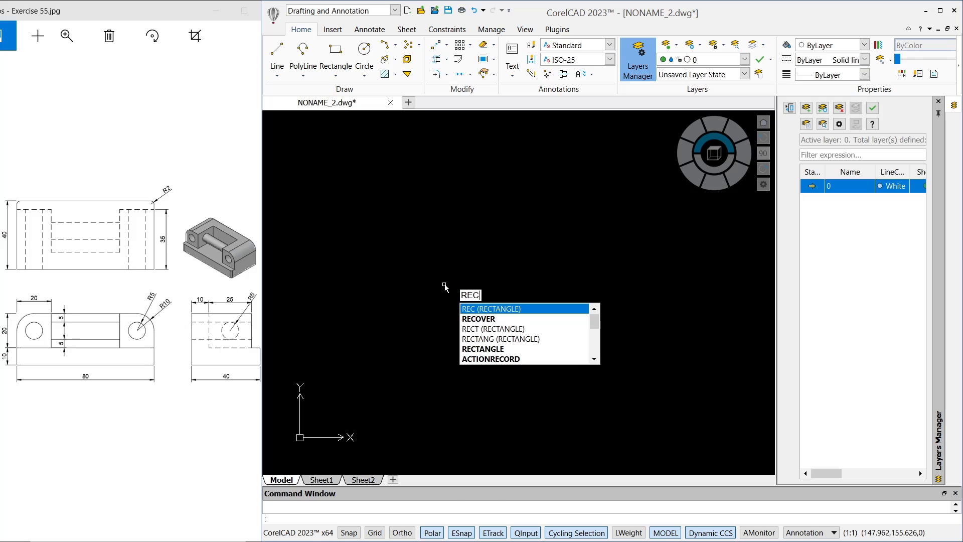
text(t)
key(Return)
click(414, 242)
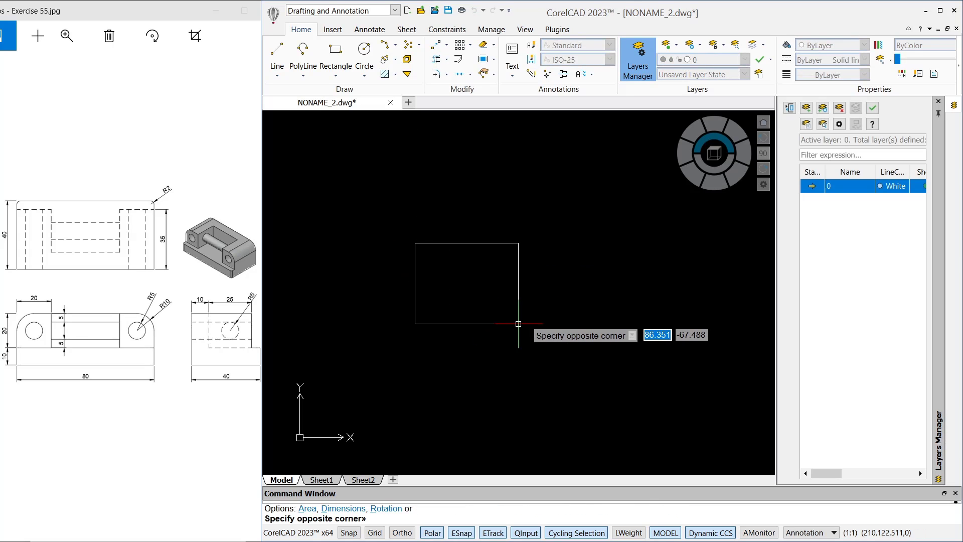
text(d)
key(Return)
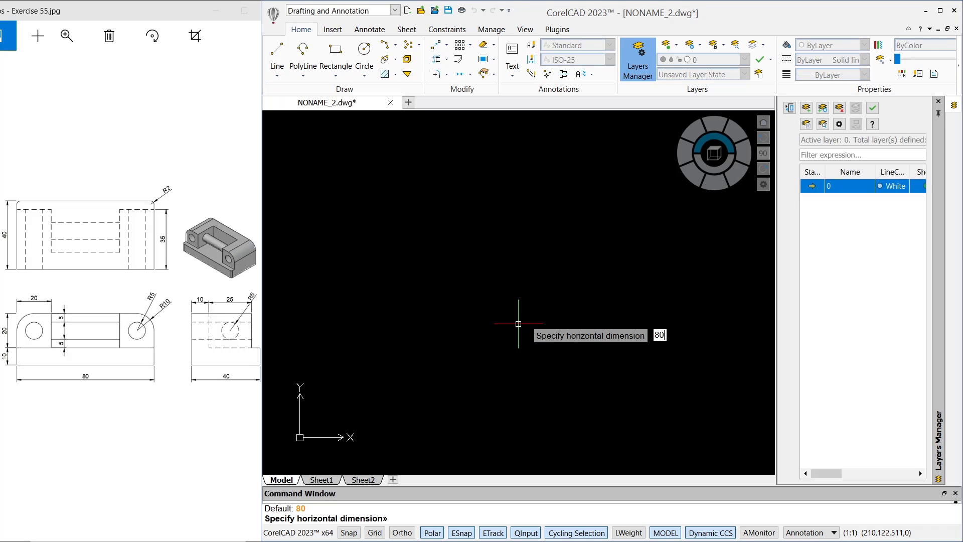
text(80)
key(Return)
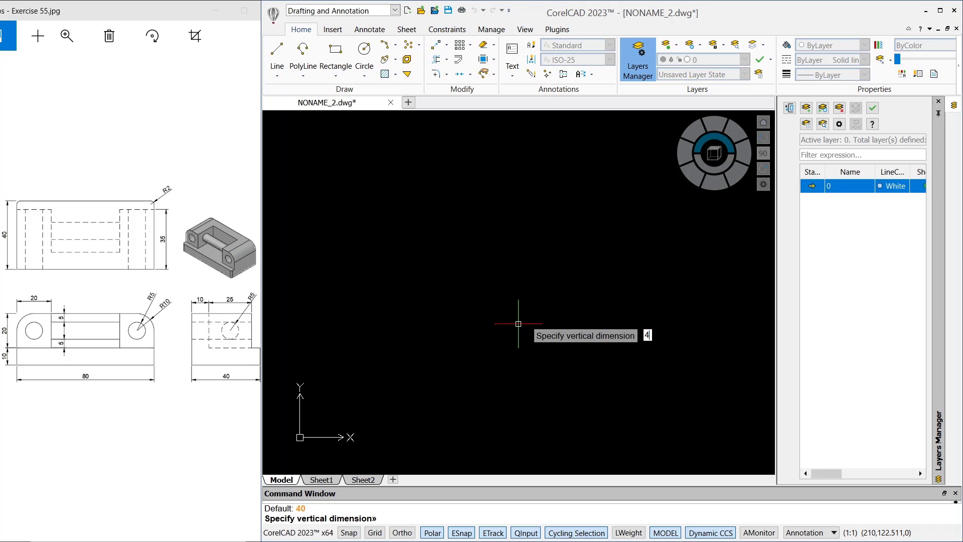
key(Return)
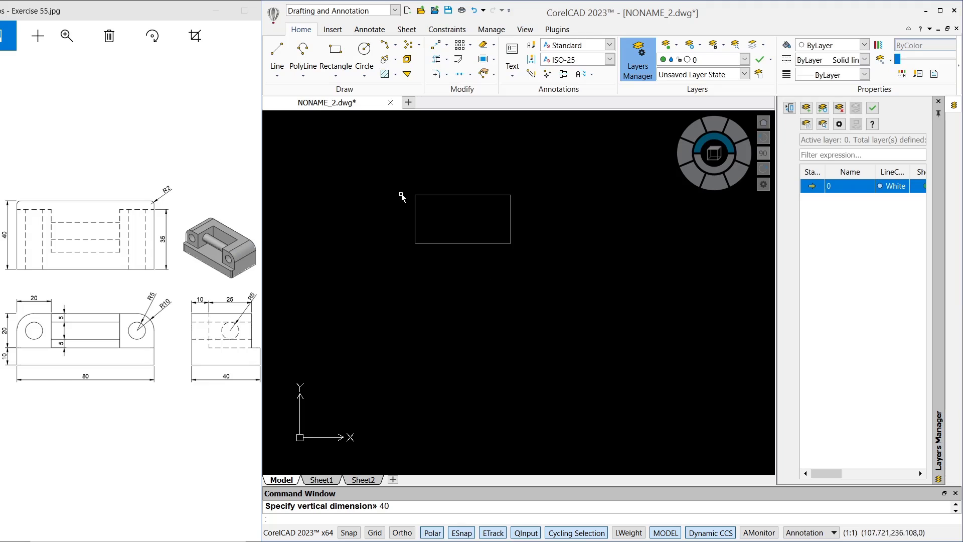
click(507, 280)
Extrude the 80 by 40 rectangle 10 mm upward as the base plate
scroll(506, 277, up, 1)
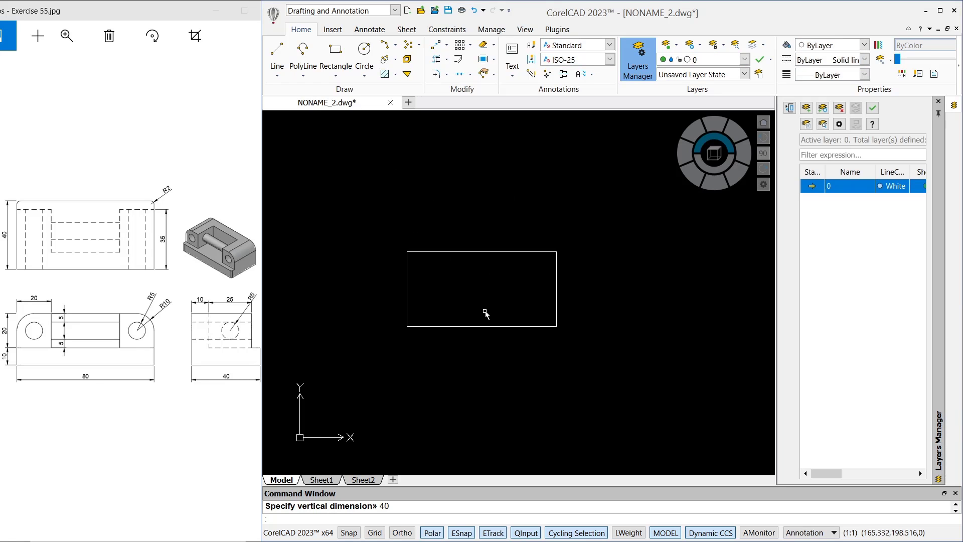
shift+middle_drag(470, 291, 533, 215)
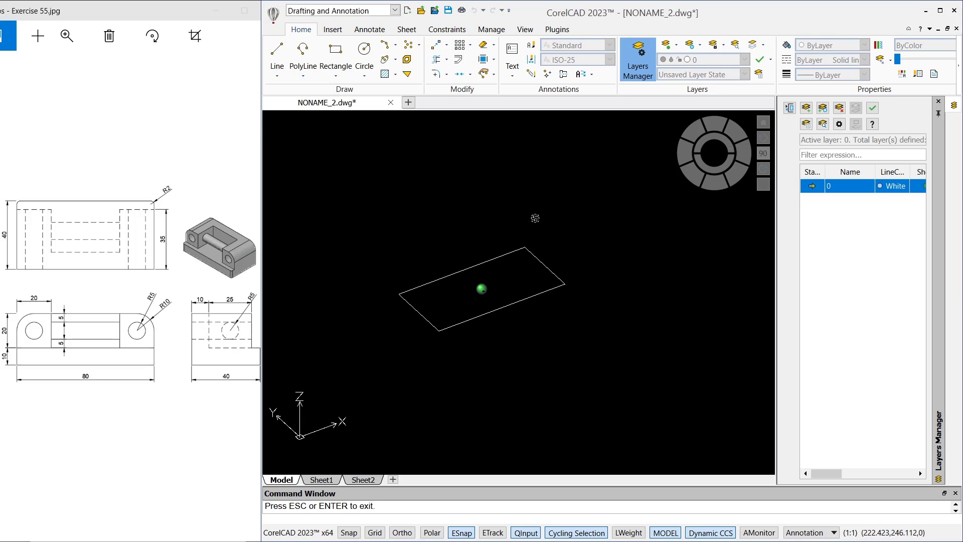
text(tr)
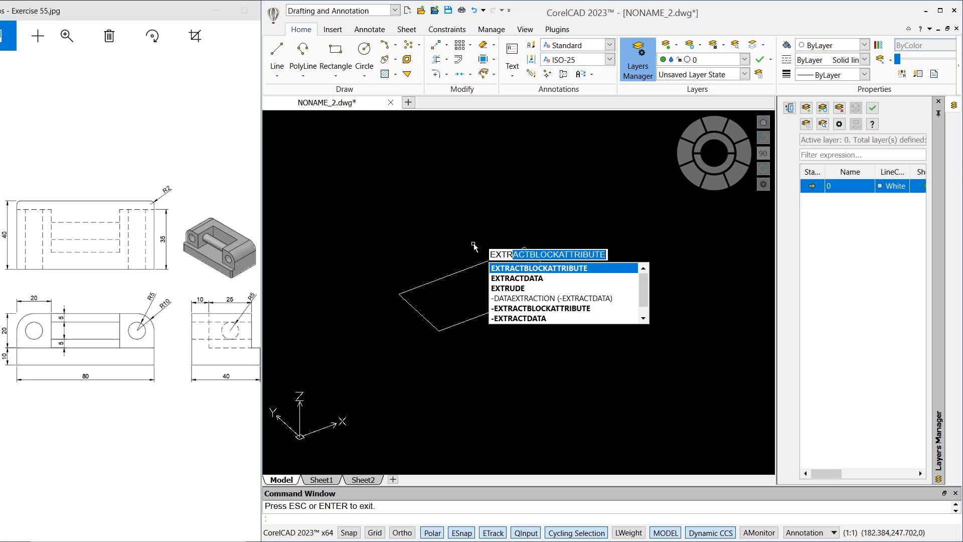
key(Down)
key(Down)
key(Return)
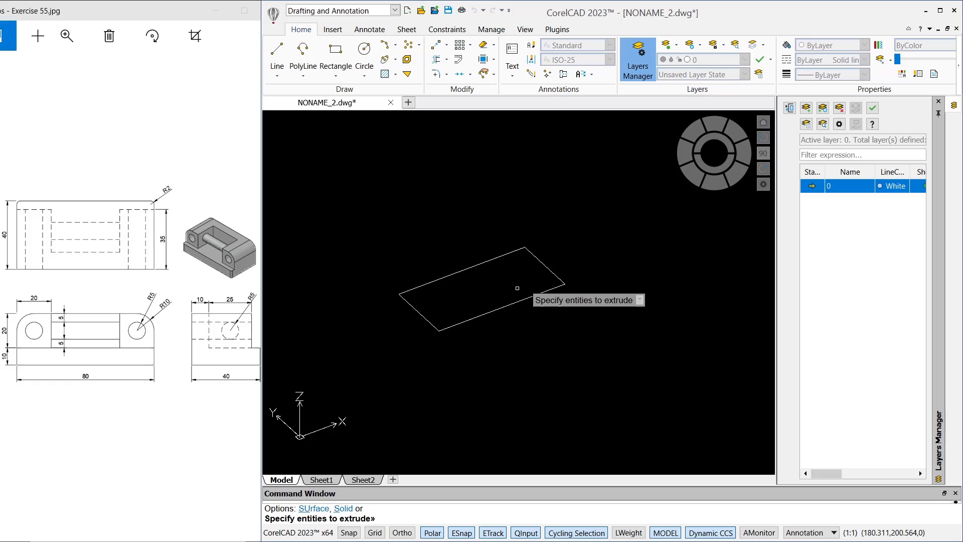
click(482, 261)
key(Return)
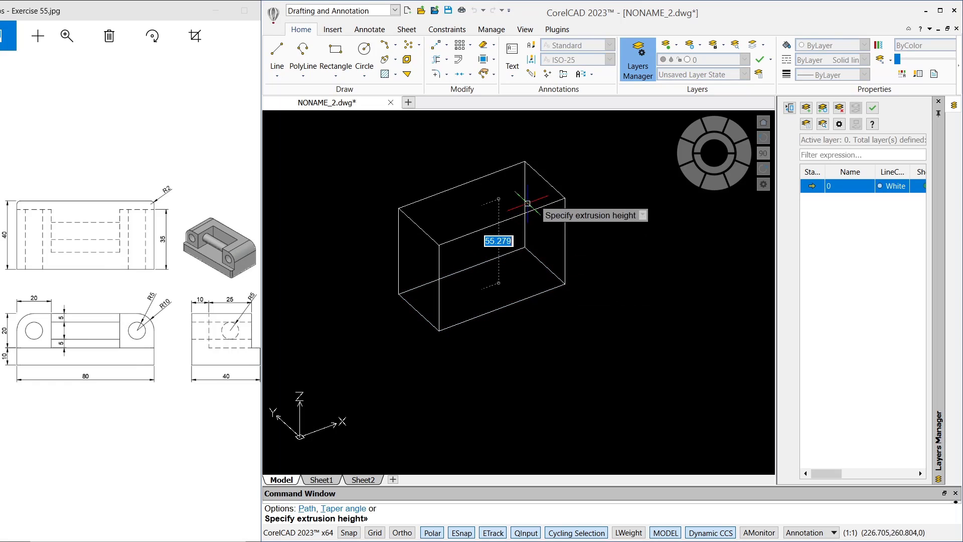
text(1)
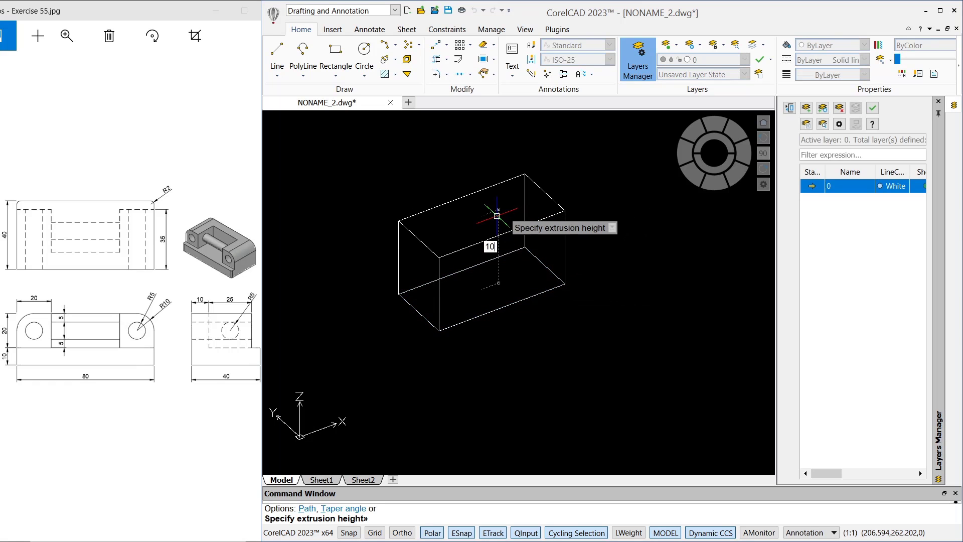
text(0)
key(Return)
Start a polyline at the plate's back-left top corner with segments 35 mm forward along the short edge, 20 mm inward and 25 mm back
scroll(454, 321, up, 2)
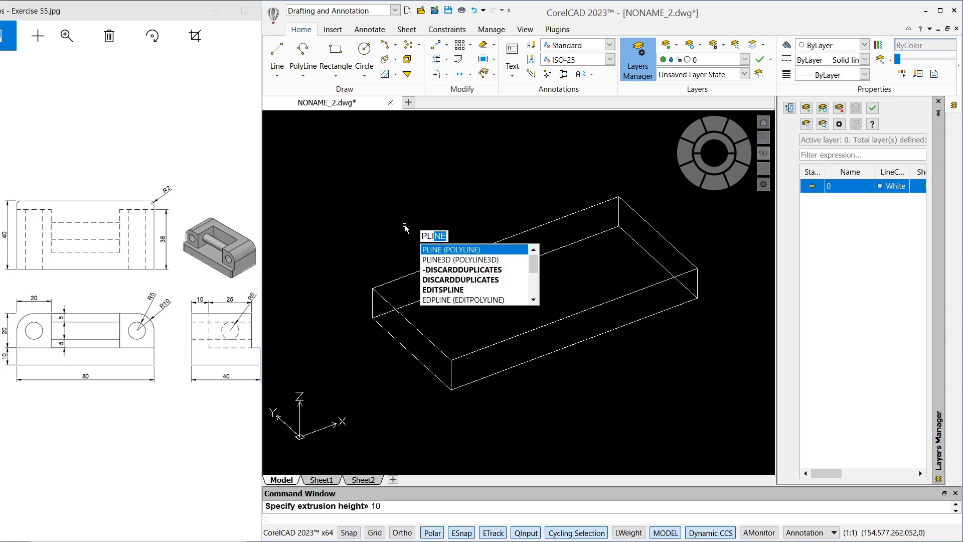
key(Return)
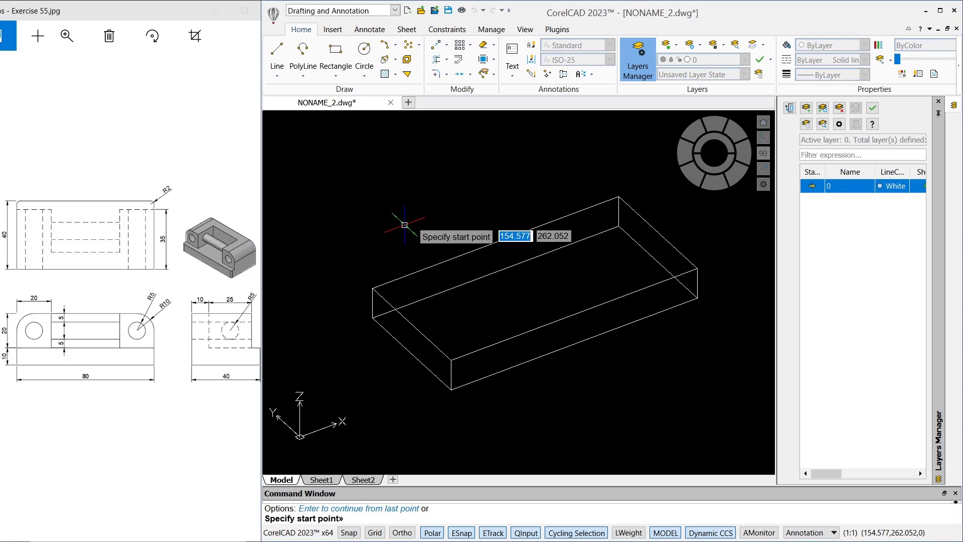
click(374, 288)
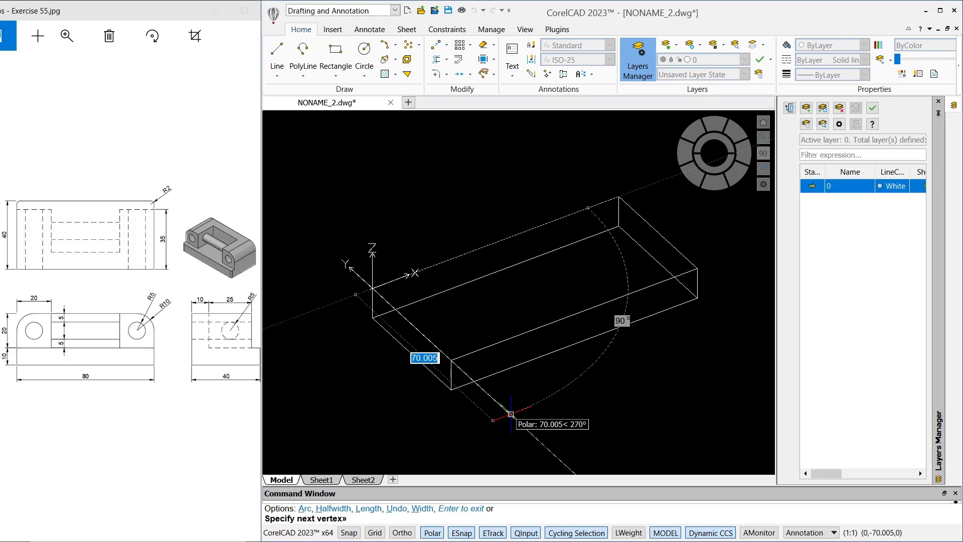
text(35)
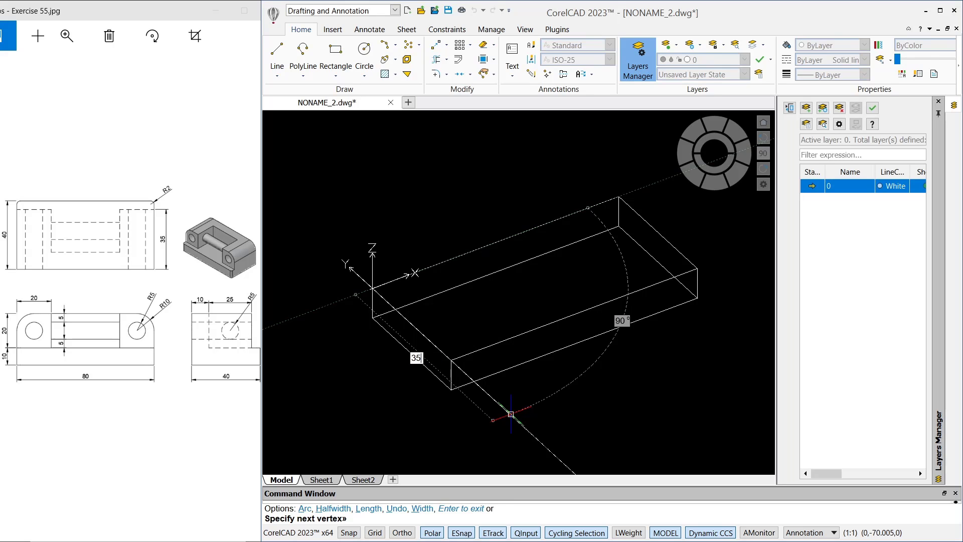
key(Return)
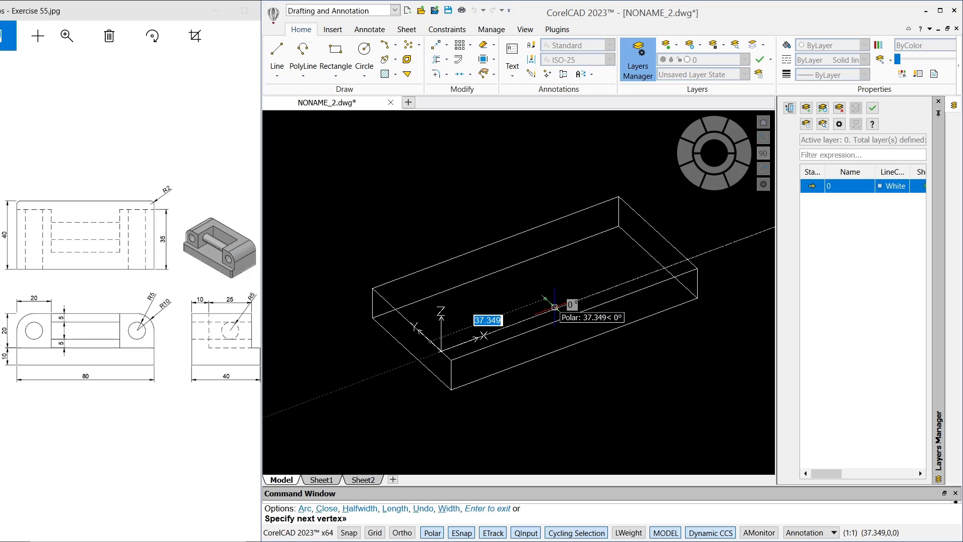
text(20)
key(Return)
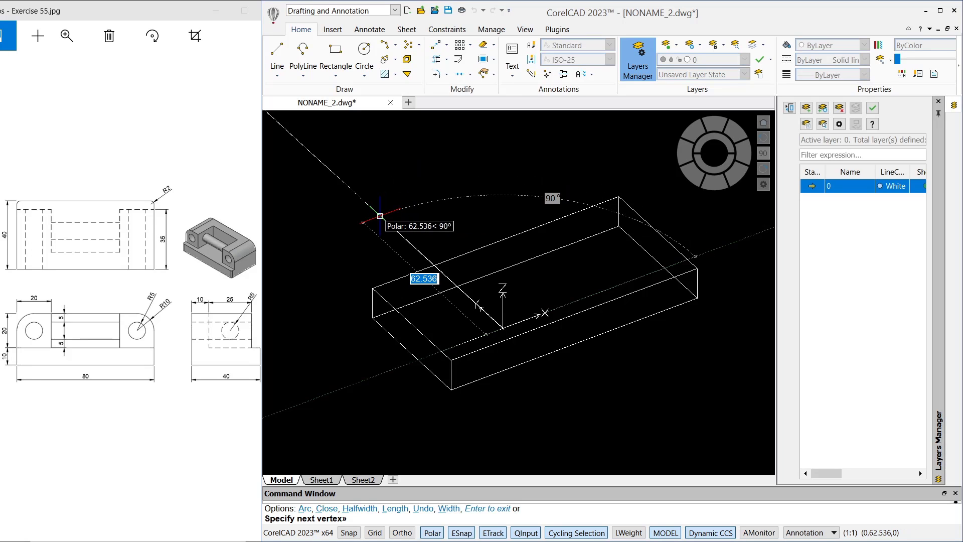
text(25)
key(Return)
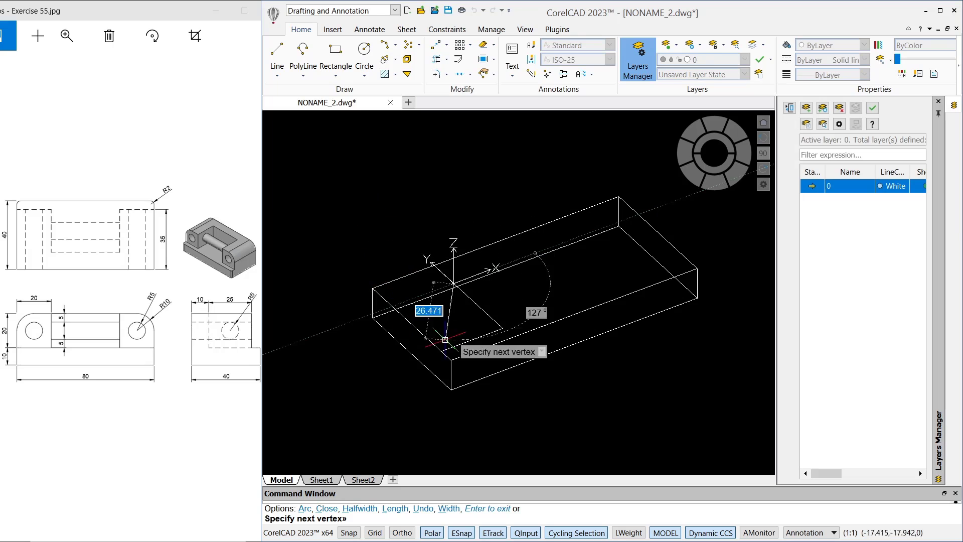
Continue the polyline 40 mm lengthwise, 25 mm forward, 20 mm to the plate's right edge and 35 mm back, and close the U-shaped profile
middle_drag(647, 213, 576, 236)
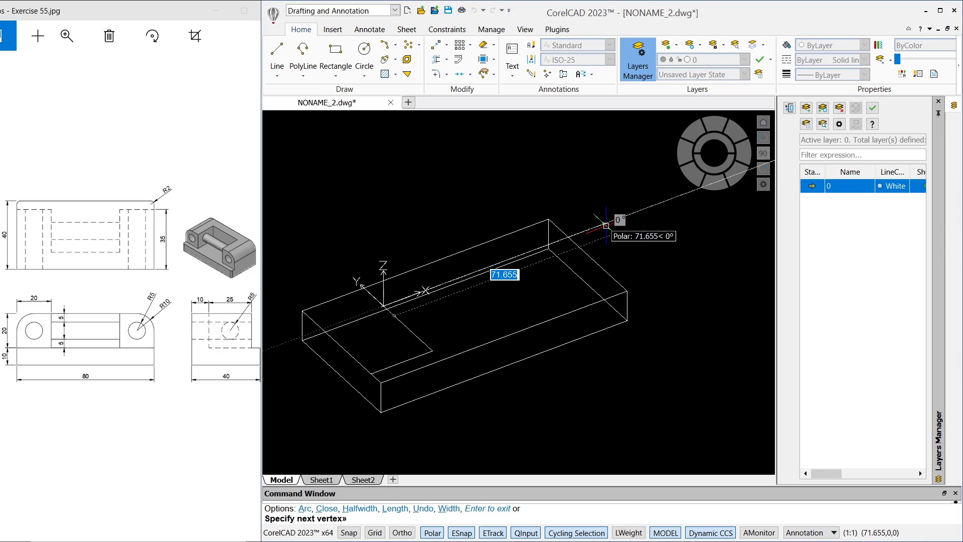
text(4)
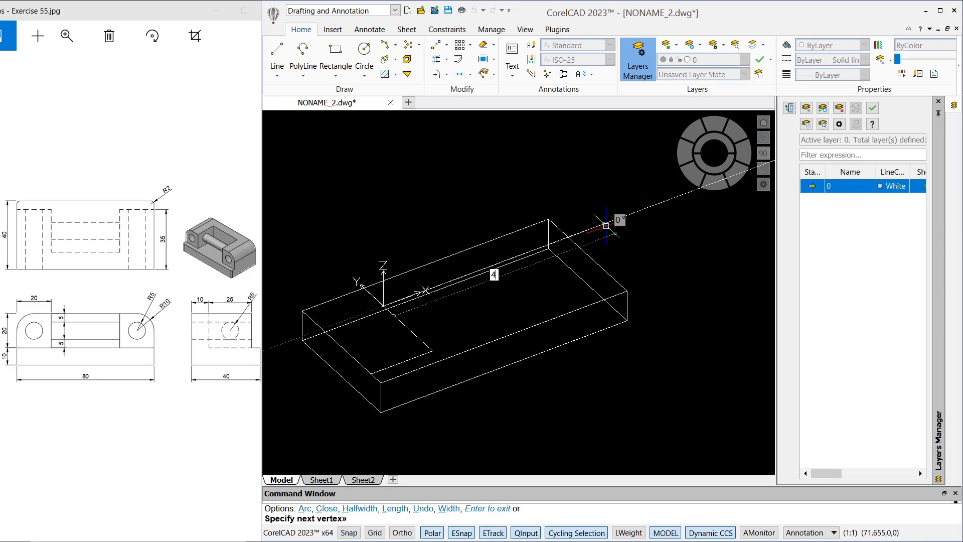
text(0)
key(Return)
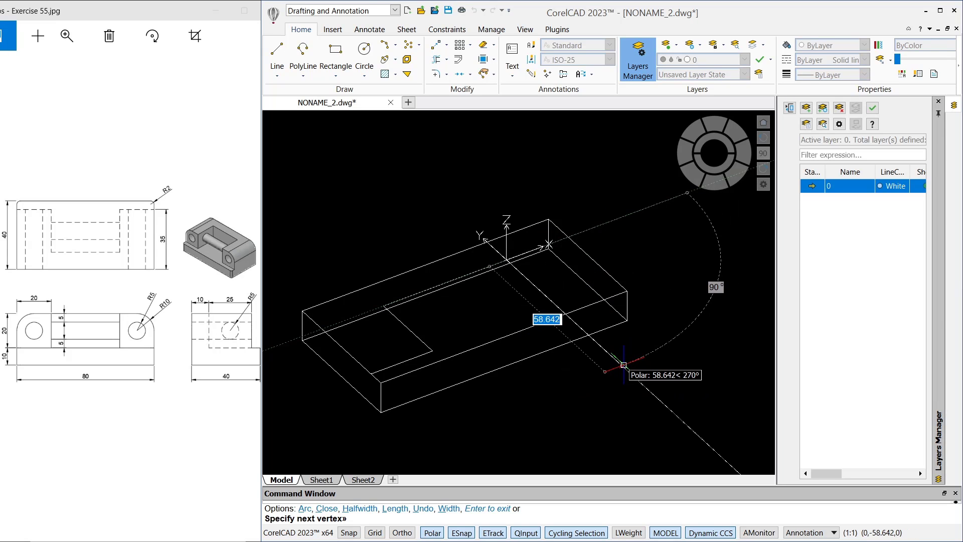
text(25)
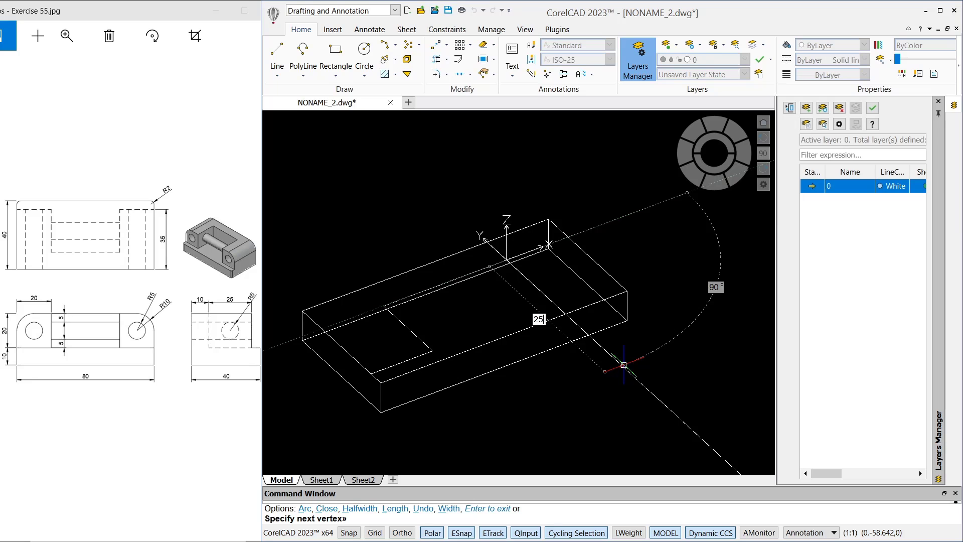
key(Return)
text(20)
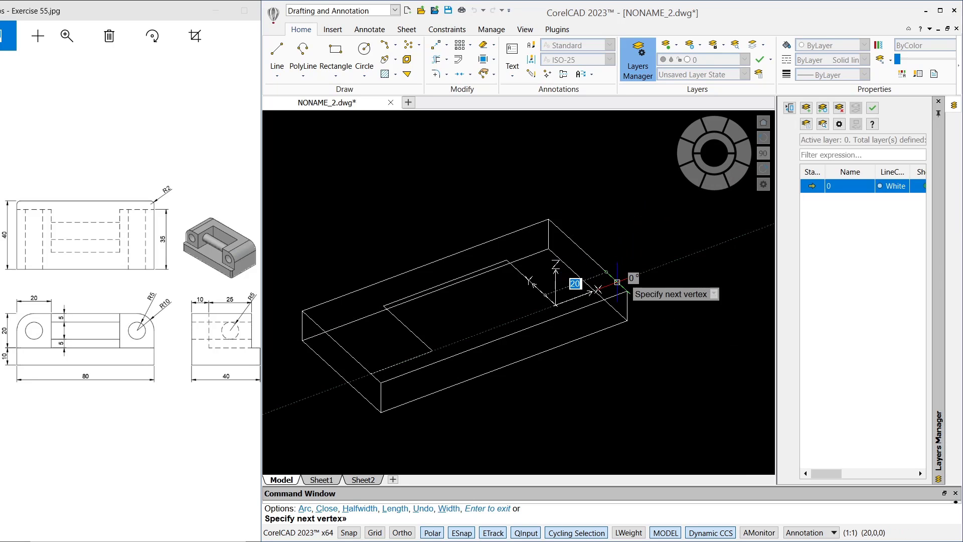
key(Return)
text(35)
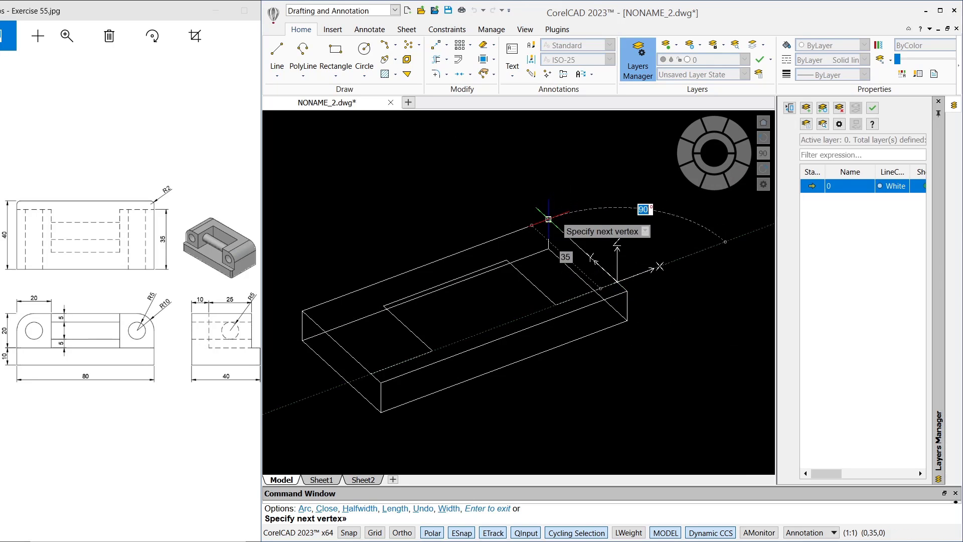
key(Return)
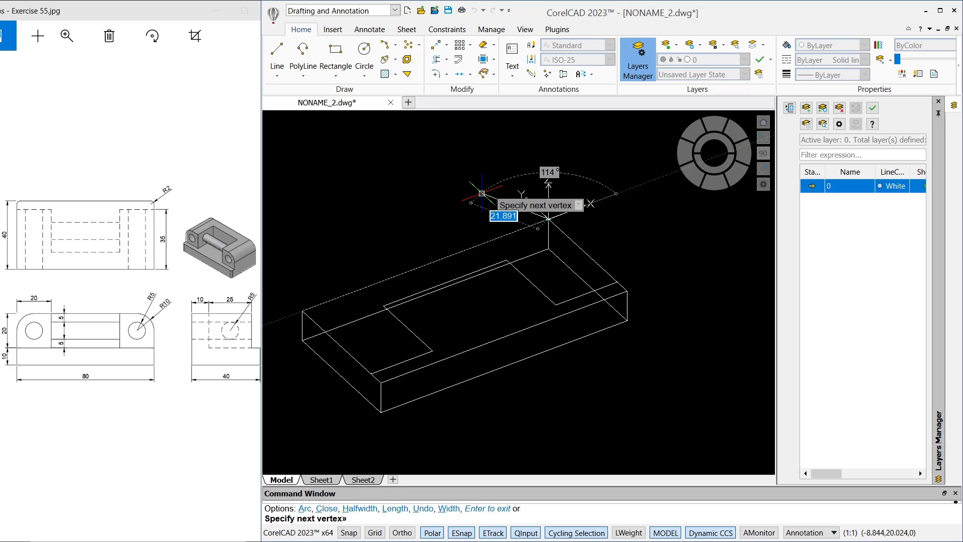
text(c)
key(Return)
Extrude the closed U-shaped profile 20 mm upward from the base plate's top face
middle_drag(441, 254, 503, 254)
text(extr)
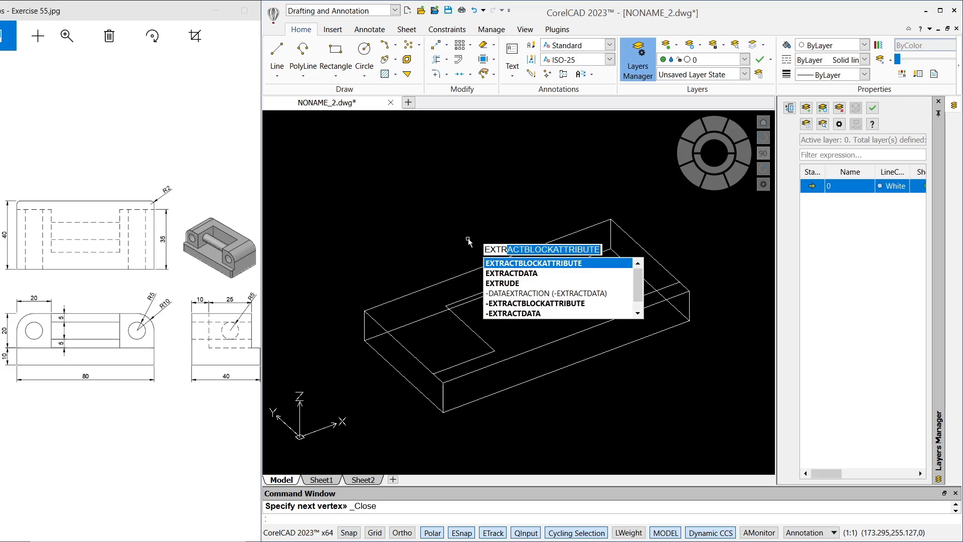
key(Down)
key(Down)
key(Return)
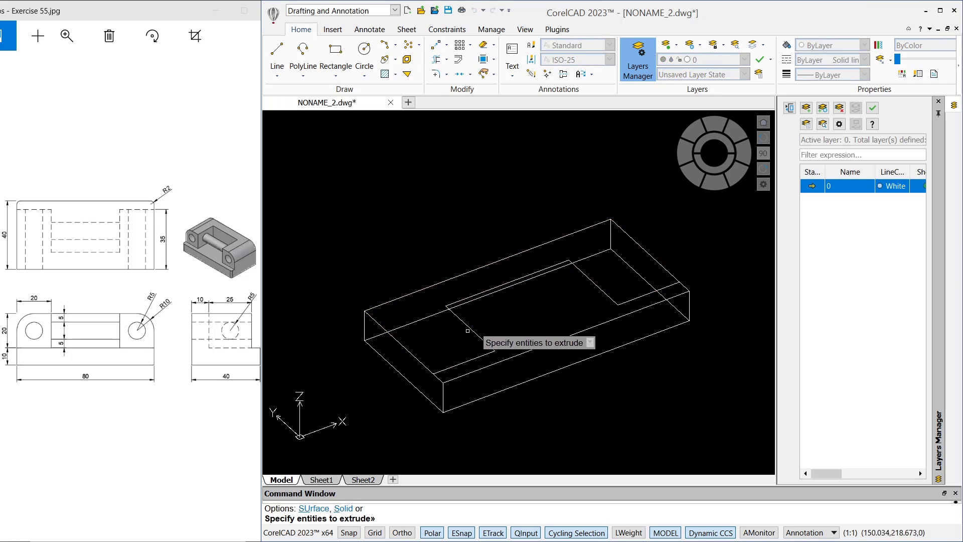
key(Return)
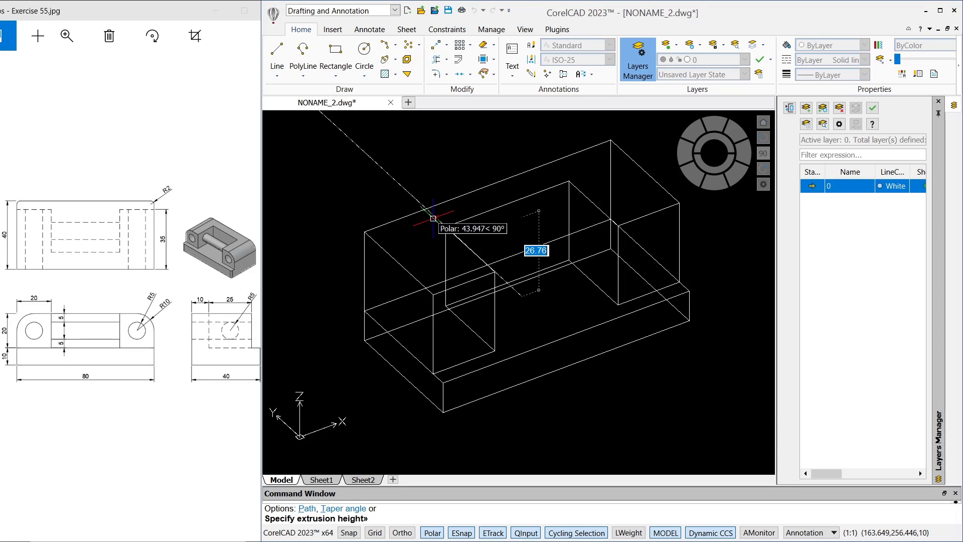
text(20)
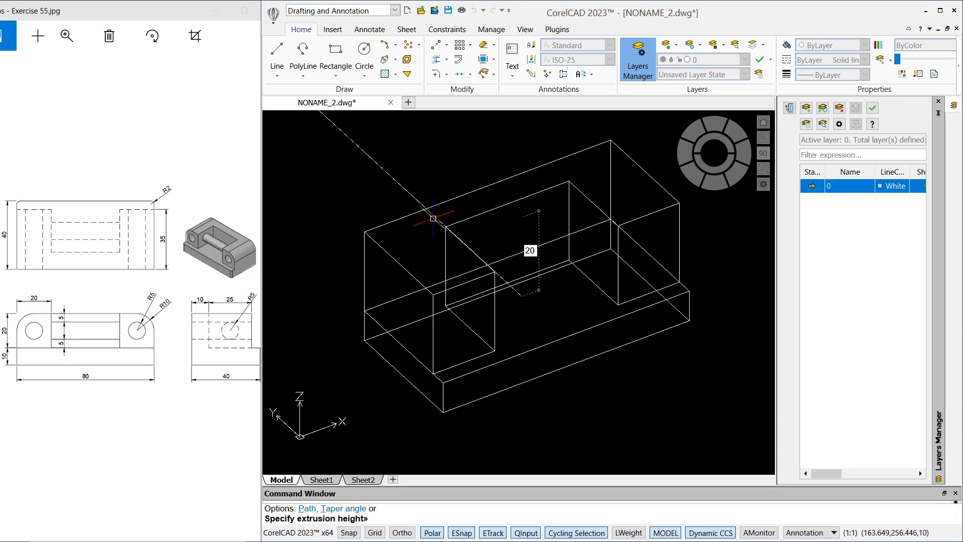
key(Return)
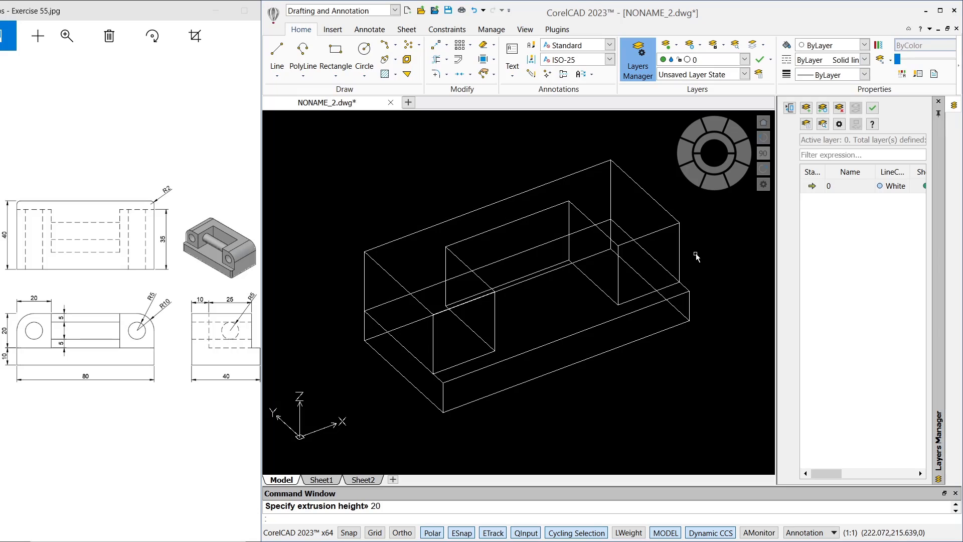
Draw a 5 mm radius circle centred on the inner face of the U-block's right arm
key(Return)
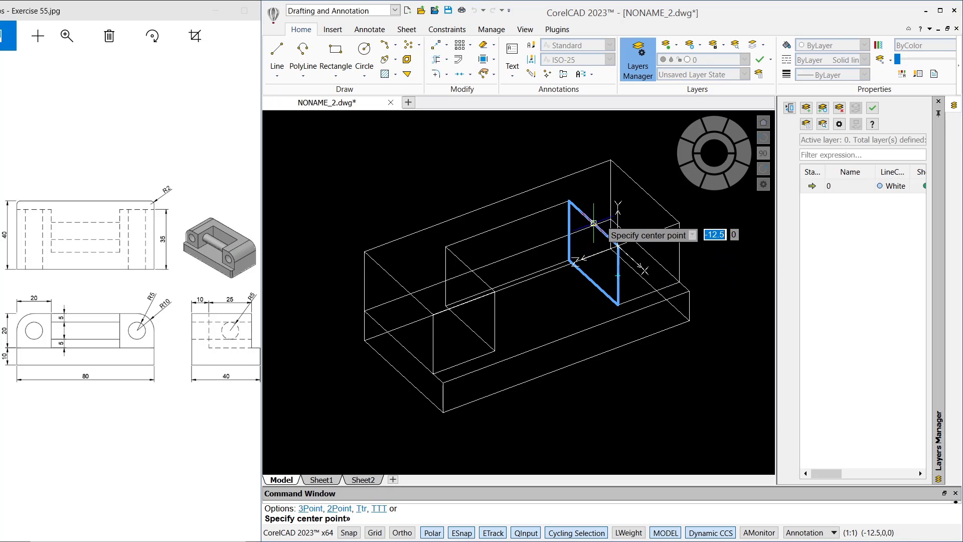
click(591, 247)
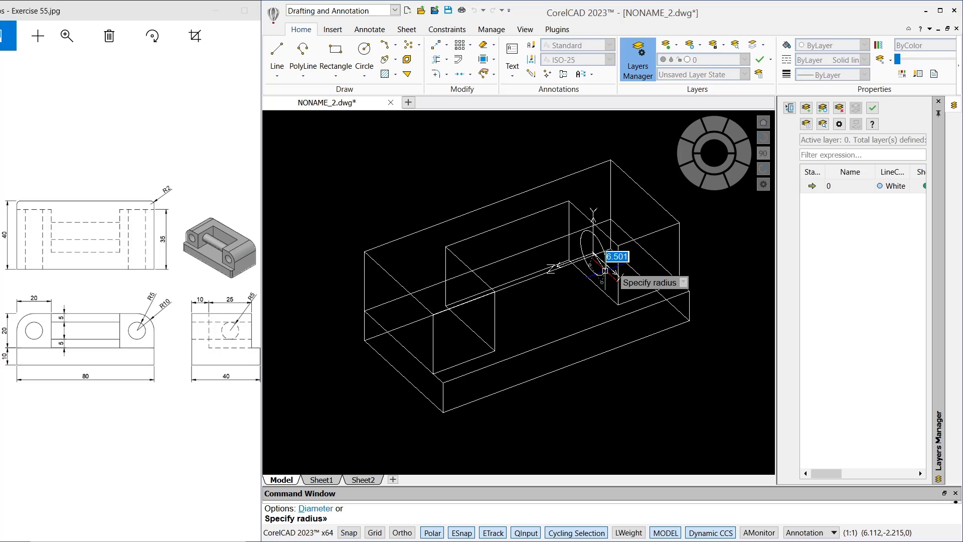
text(5)
key(Return)
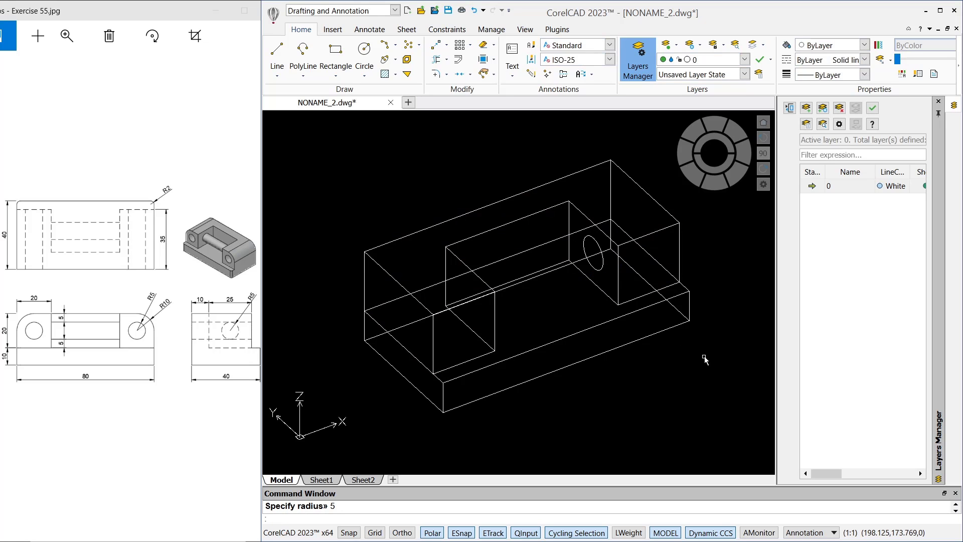
Extrude the circle across the gap to the inner face of the opposite arm as the cross pin
text(extr)
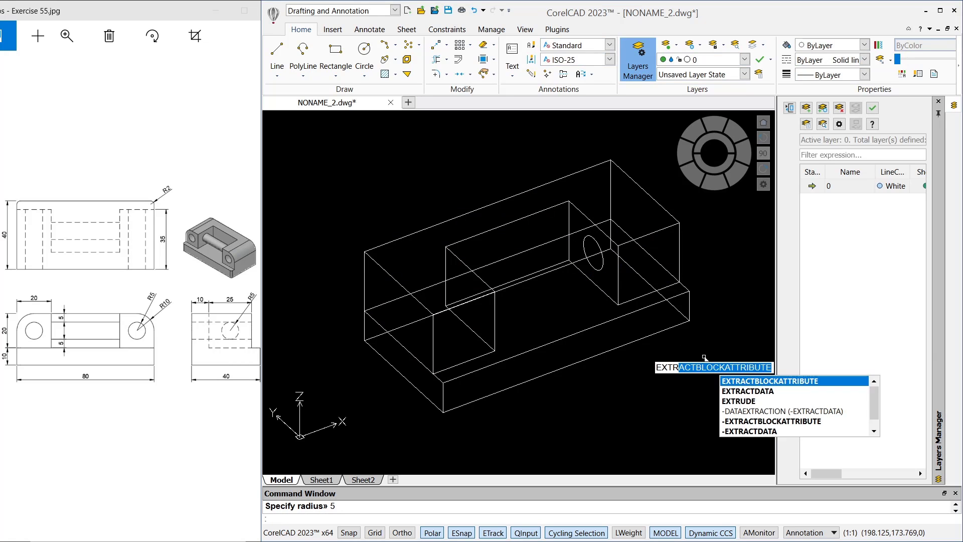
key(Down)
key(Down)
key(Return)
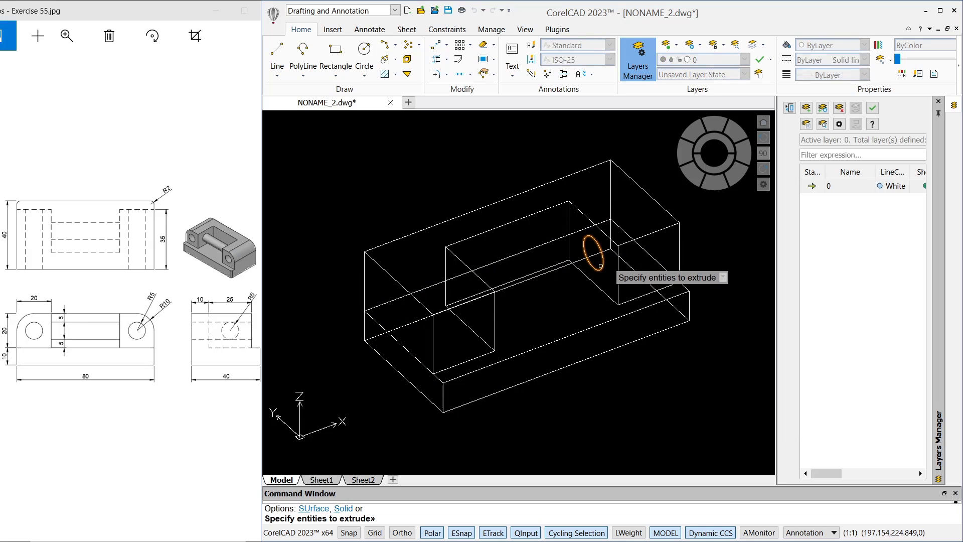
click(597, 274)
key(Return)
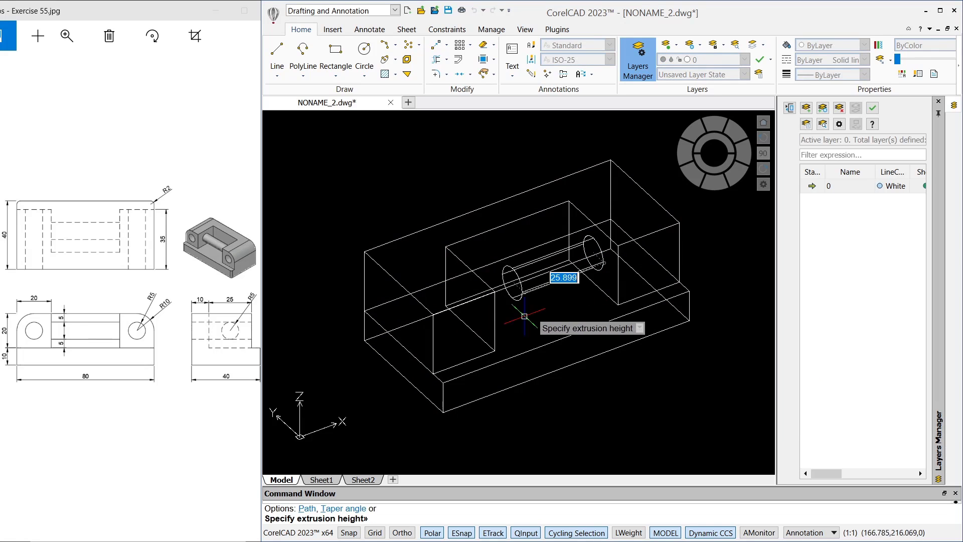
click(494, 352)
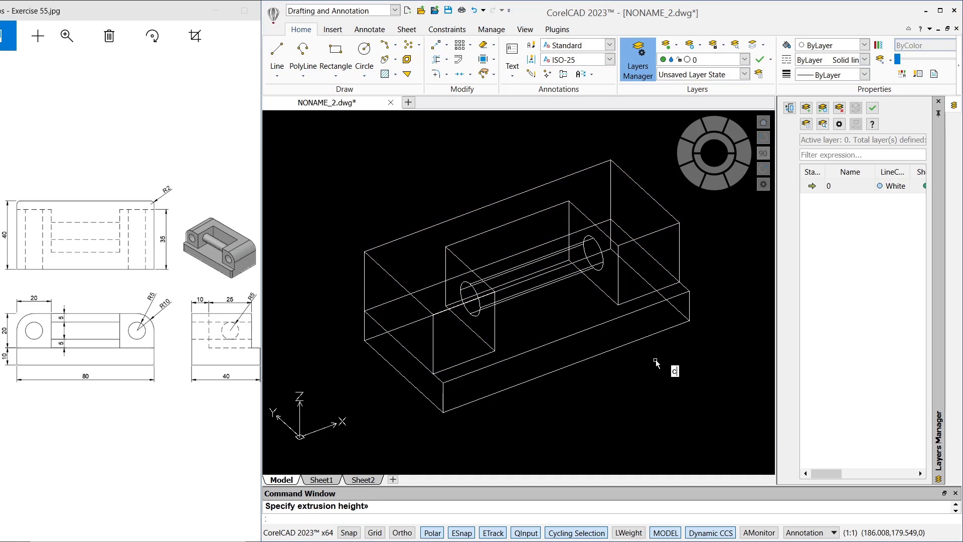
Draw a 5 mm radius circle centred on the front face of the U-block's right arm
key(Return)
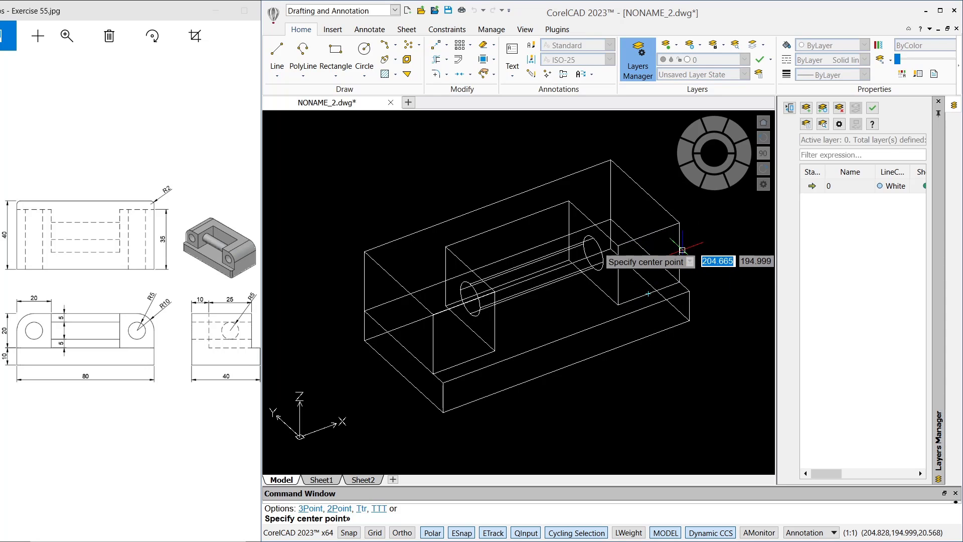
click(649, 263)
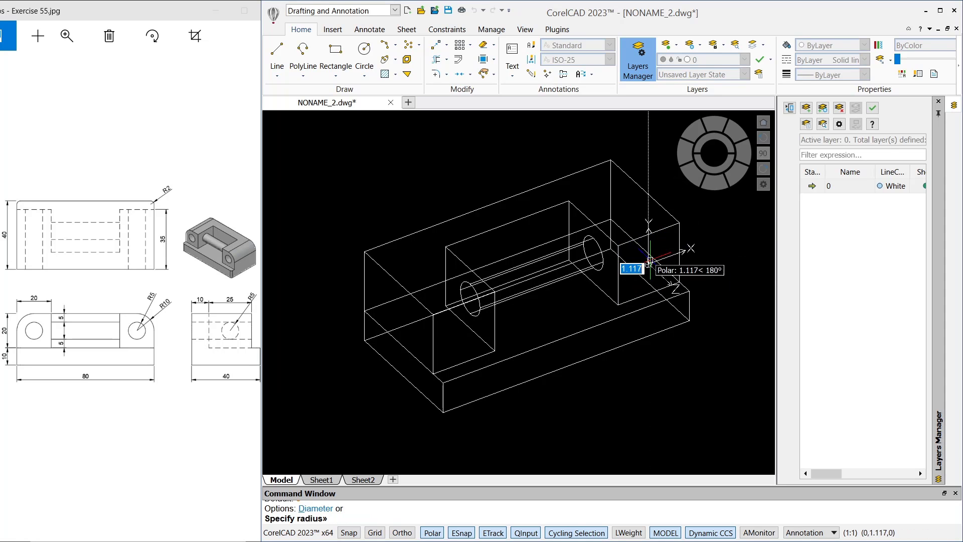
text(5)
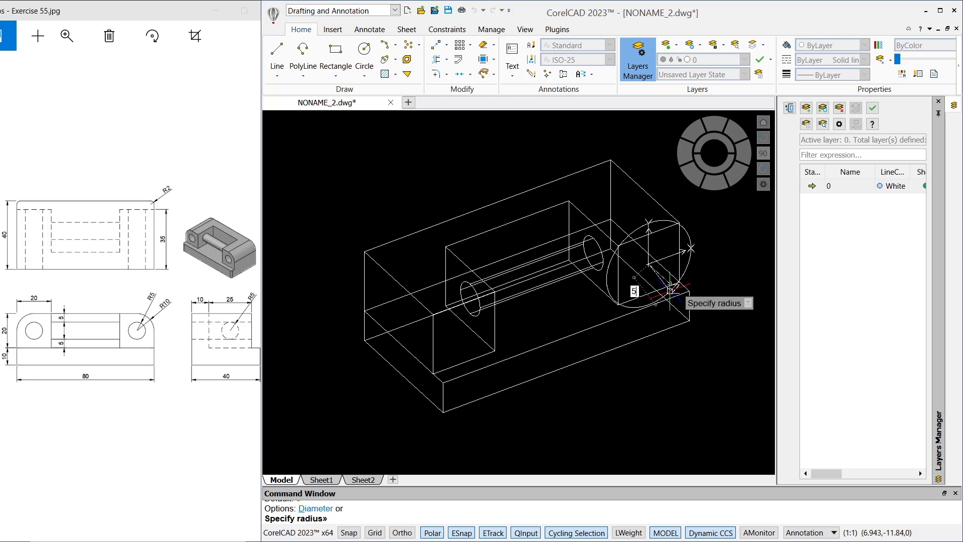
key(Return)
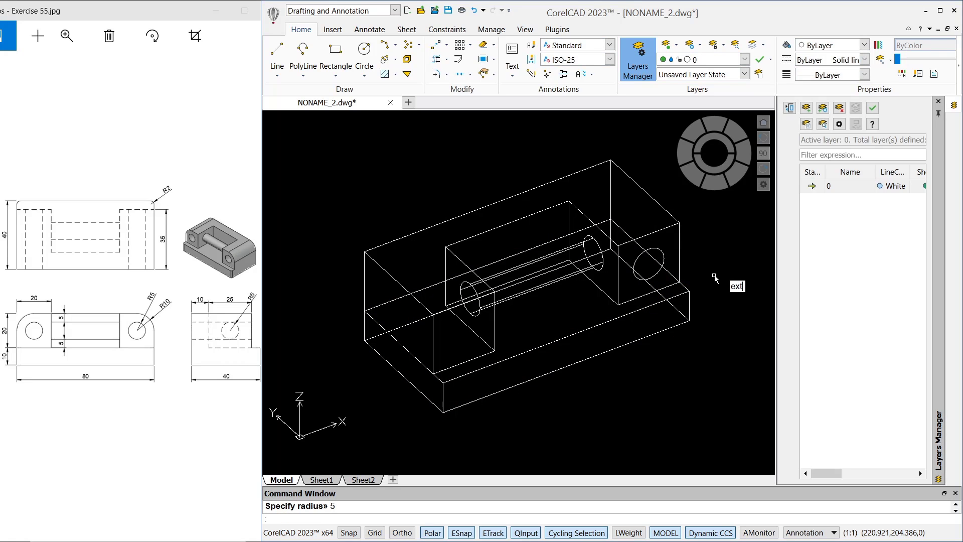
Extrude the front-face circle about 73 mm backward, through the arm and past the block's rear face
text(ext)
click(745, 306)
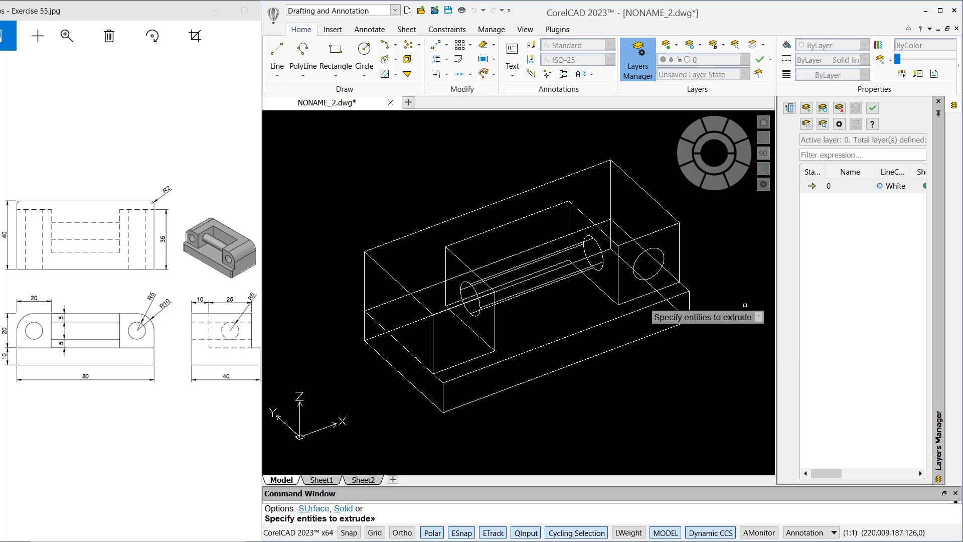
click(659, 250)
key(Return)
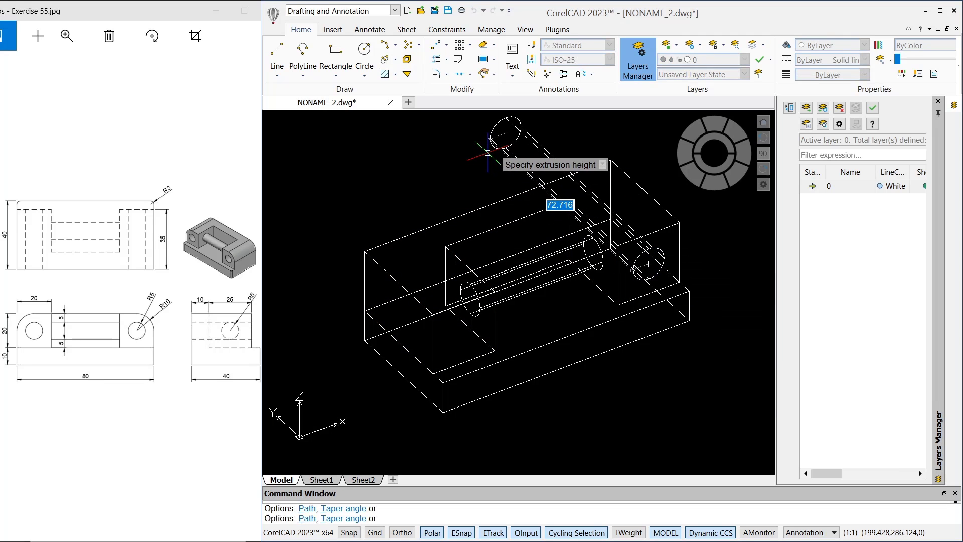
scroll(568, 258, down, 2)
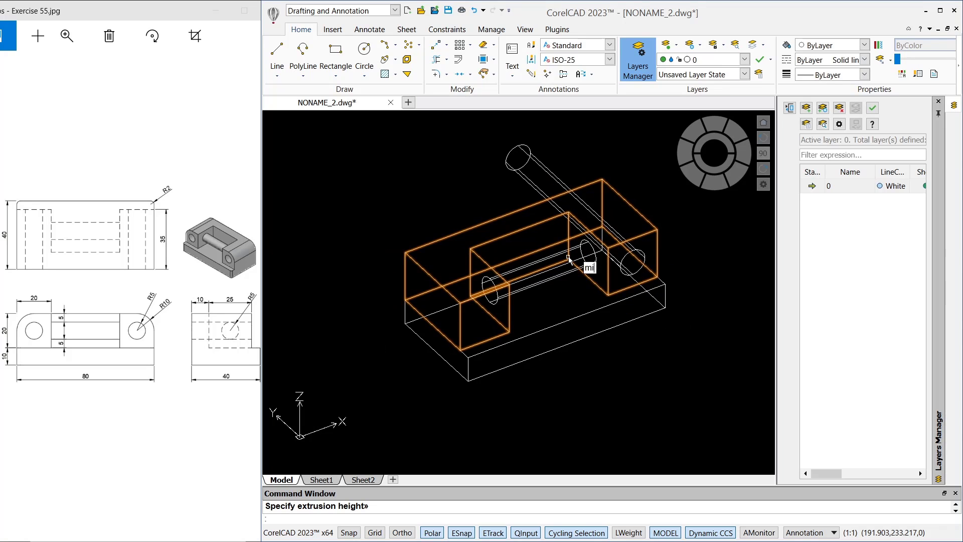
Mirror the long cylinder about the base plate's lengthwise midpoint onto the left arm, keeping the original
key(Return)
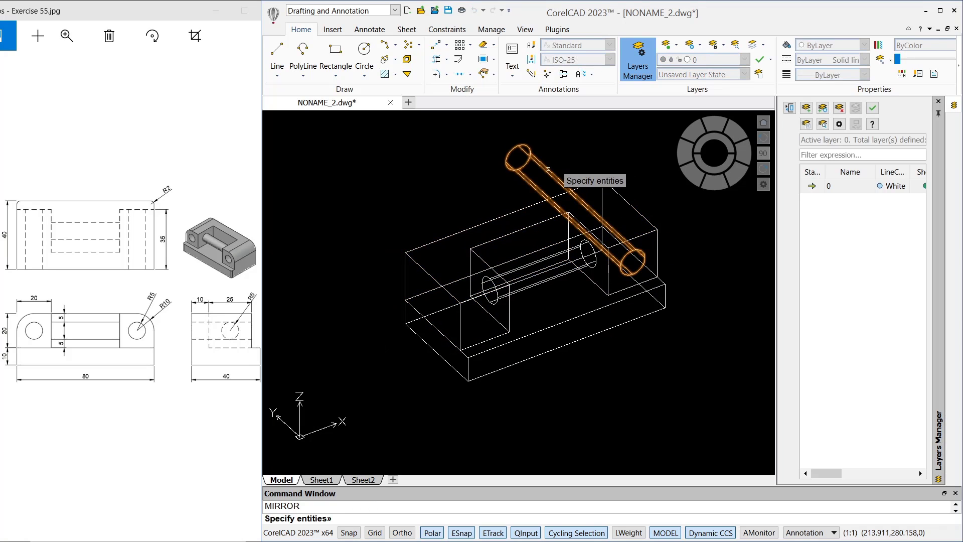
key(Return)
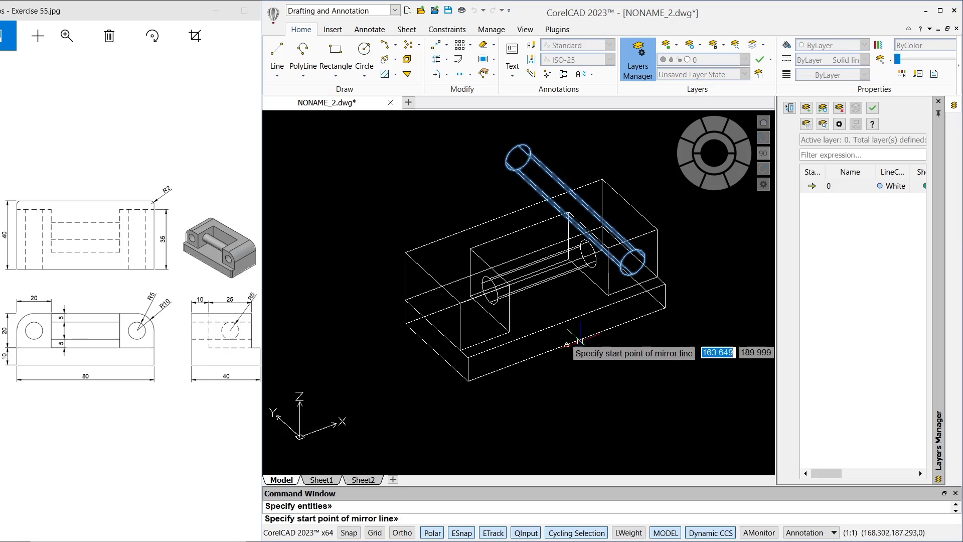
click(566, 320)
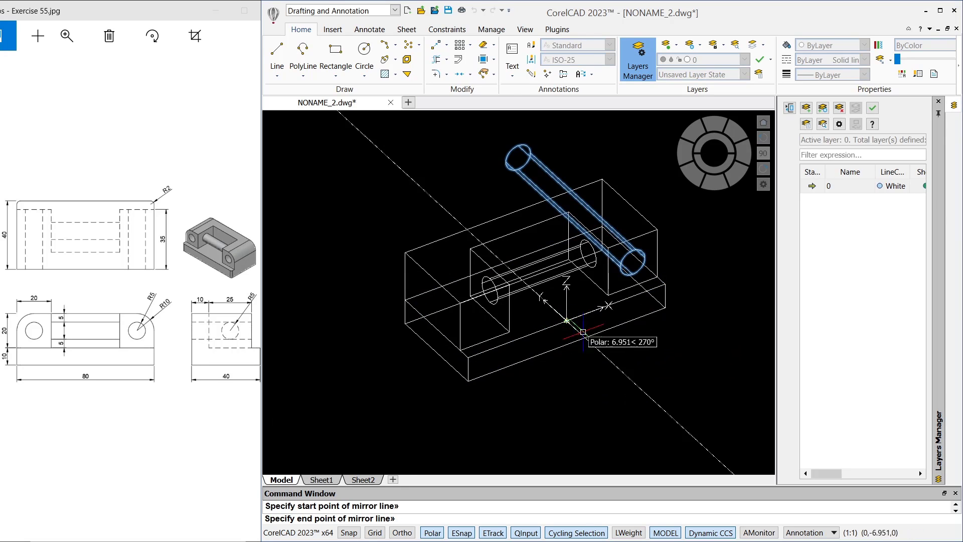
click(614, 364)
key(Return)
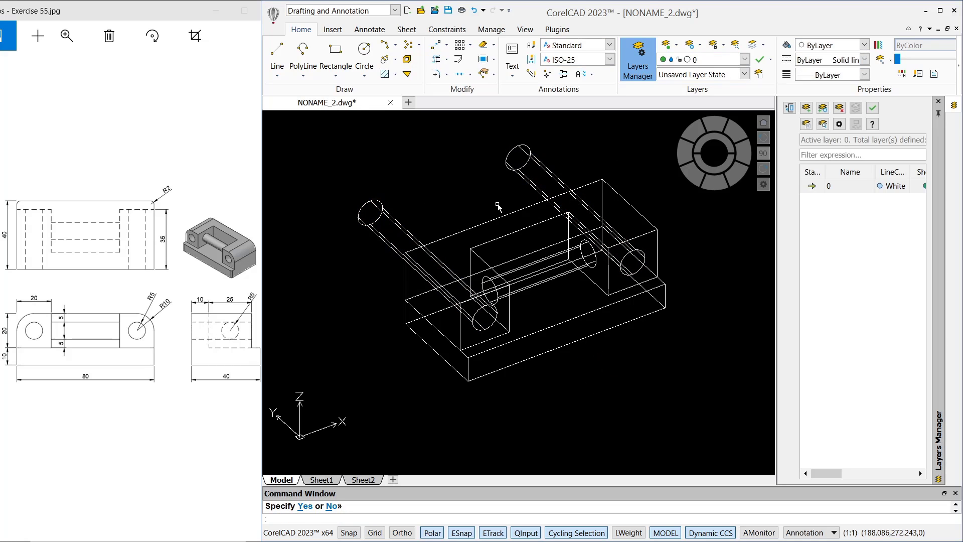
Subtract the two long cylinders from the U-shaped block to cut a through hole in each arm
text(Su)
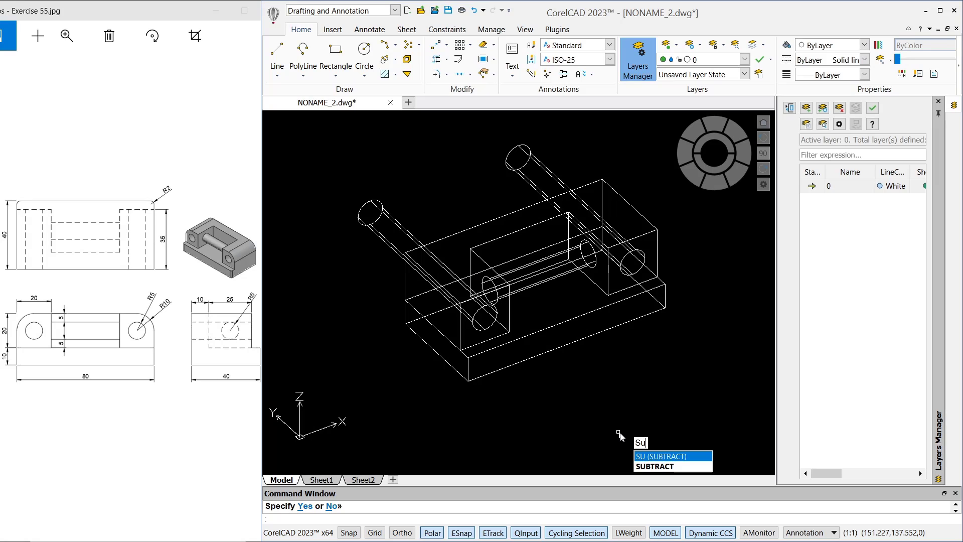
key(Return)
click(655, 230)
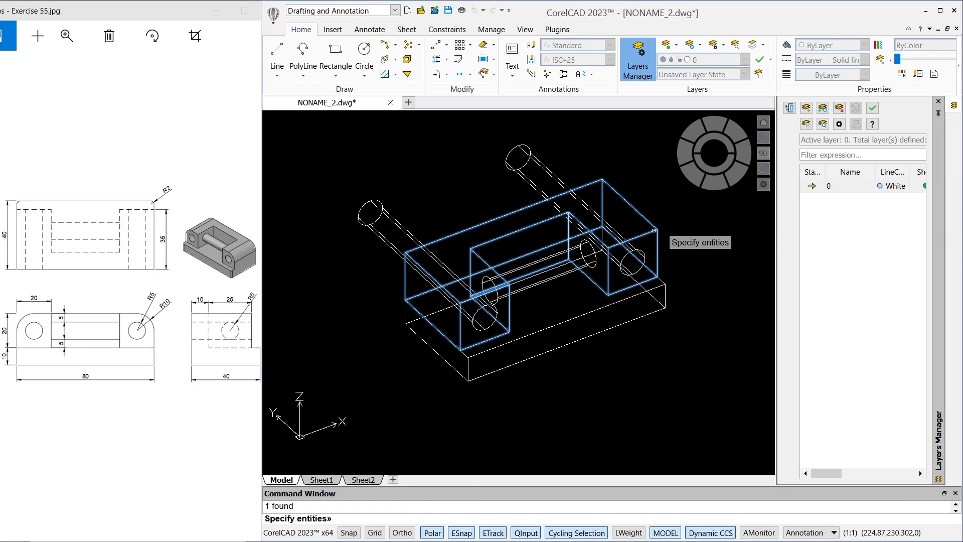
key(Return)
click(533, 160)
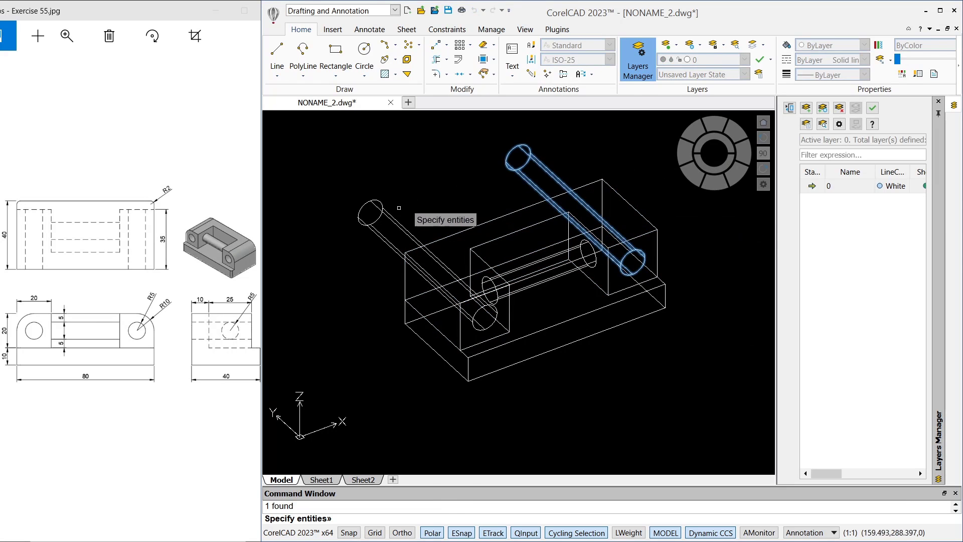
click(390, 216)
key(Return)
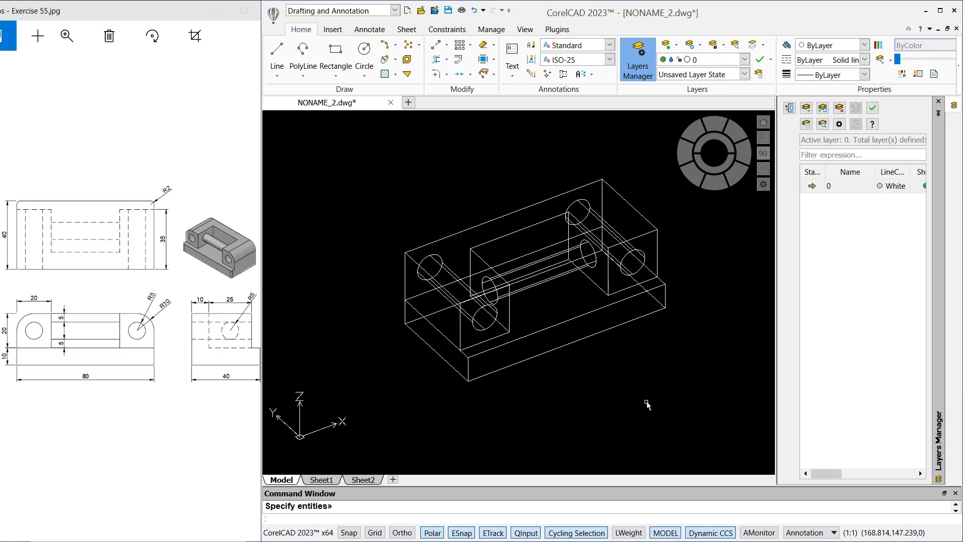
Unite the base plate, the drilled U-shaped block and the cross pin into one solid
text(uni)
key(Return)
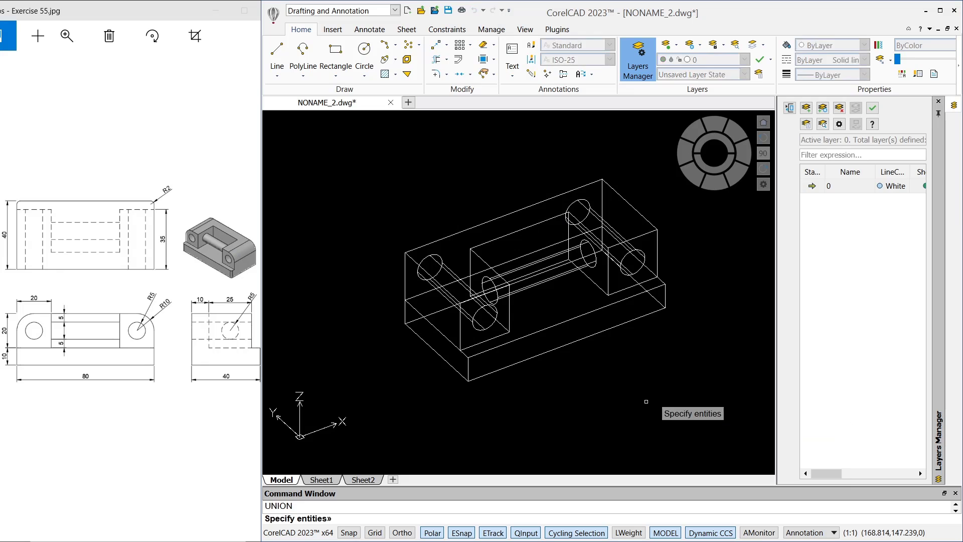
click(686, 392)
click(424, 175)
key(Return)
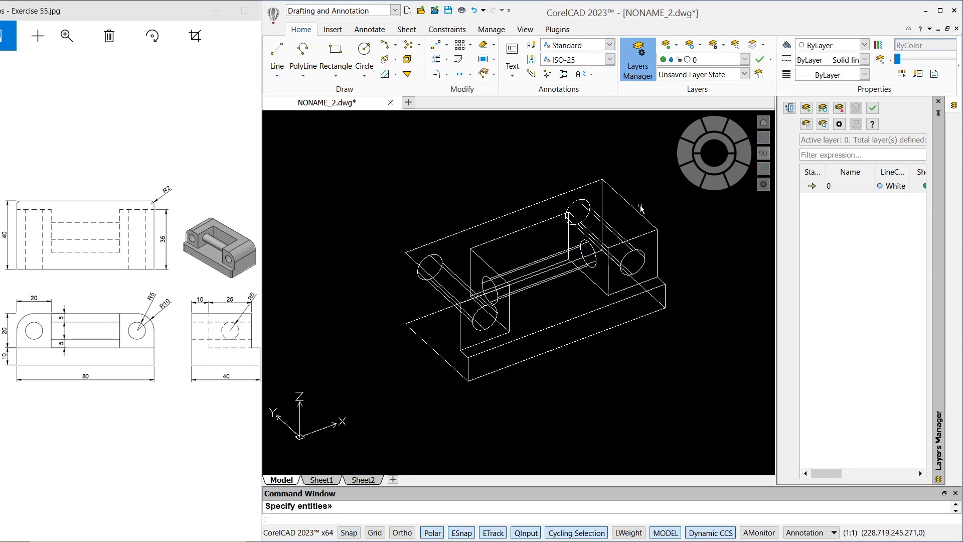
Fillet the block's two outer top edges above the left and right arms with a 10 mm radius
text(fILLet)
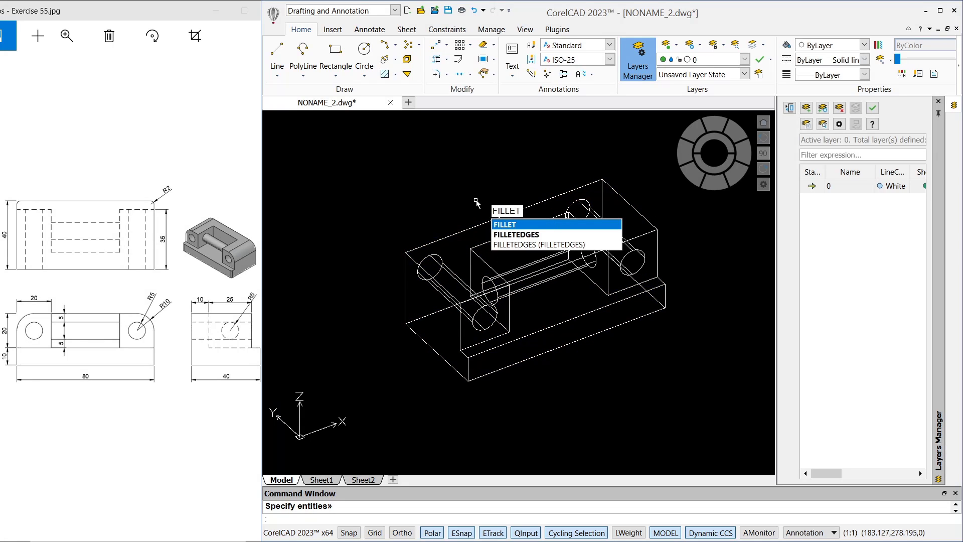
key(Return)
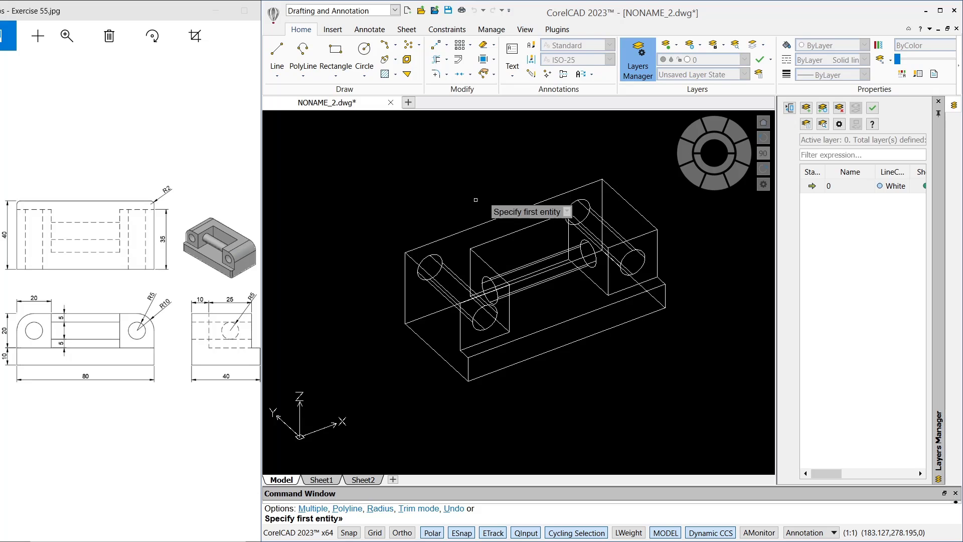
text(r)
key(Return)
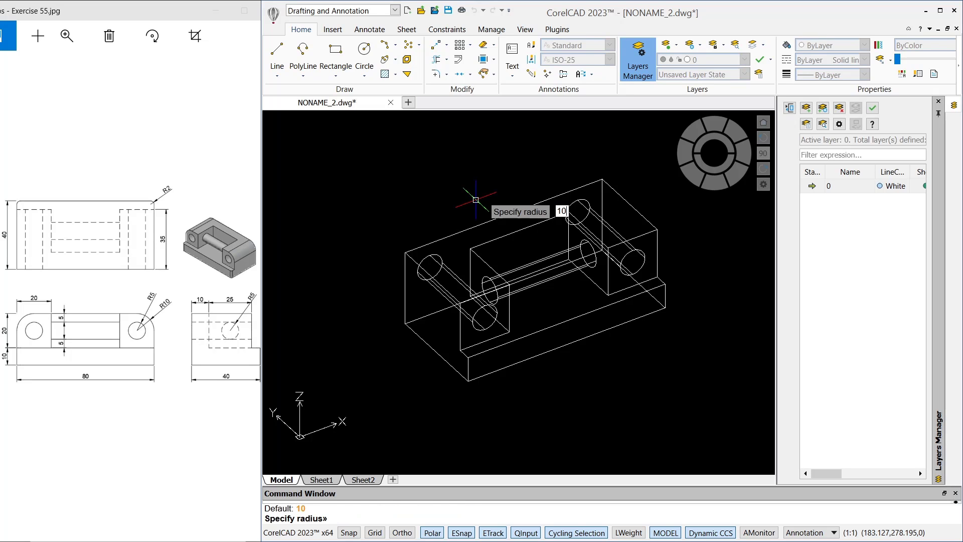
key(Return)
click(411, 258)
key(Return)
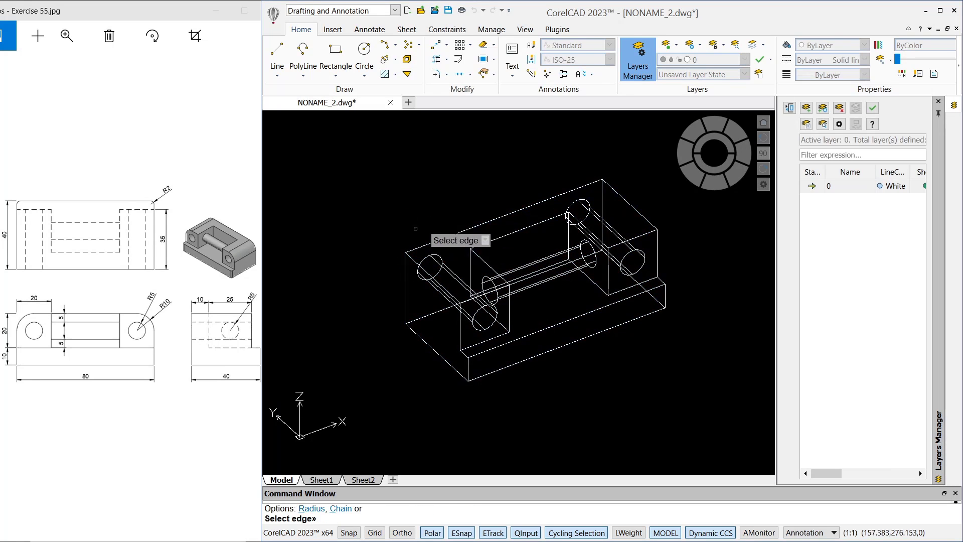
click(414, 261)
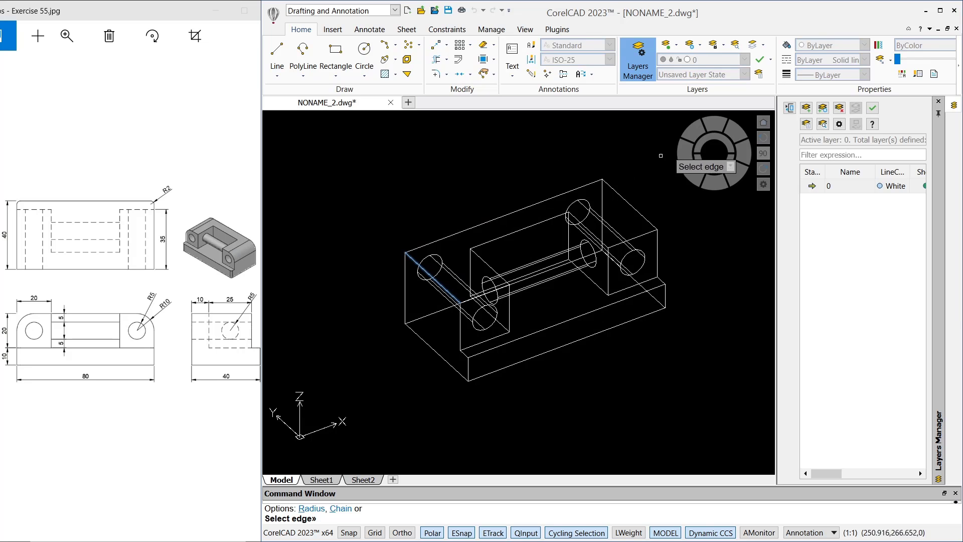
click(628, 202)
key(Return)
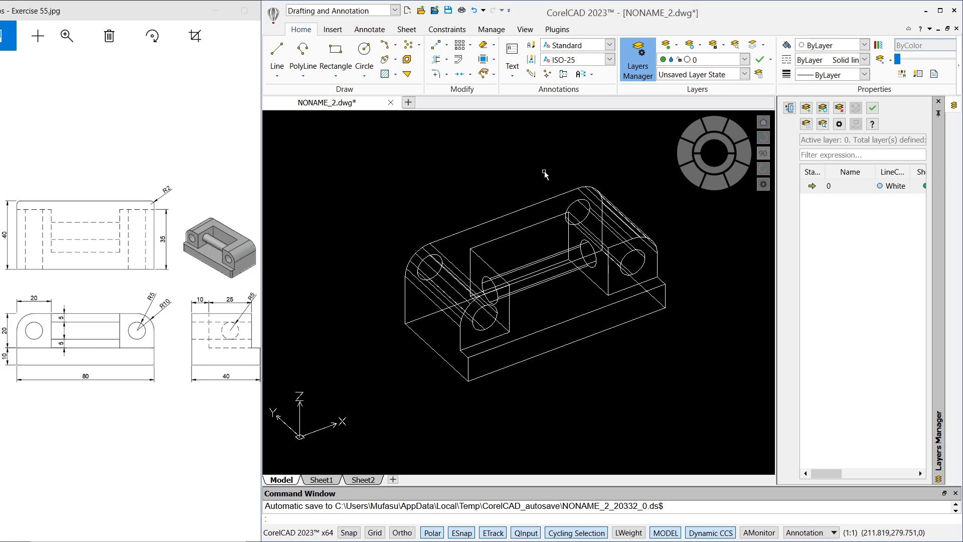
Shade the model with the Gouraud with Edges style and orbit it to show the front from the opposite corner
click(525, 30)
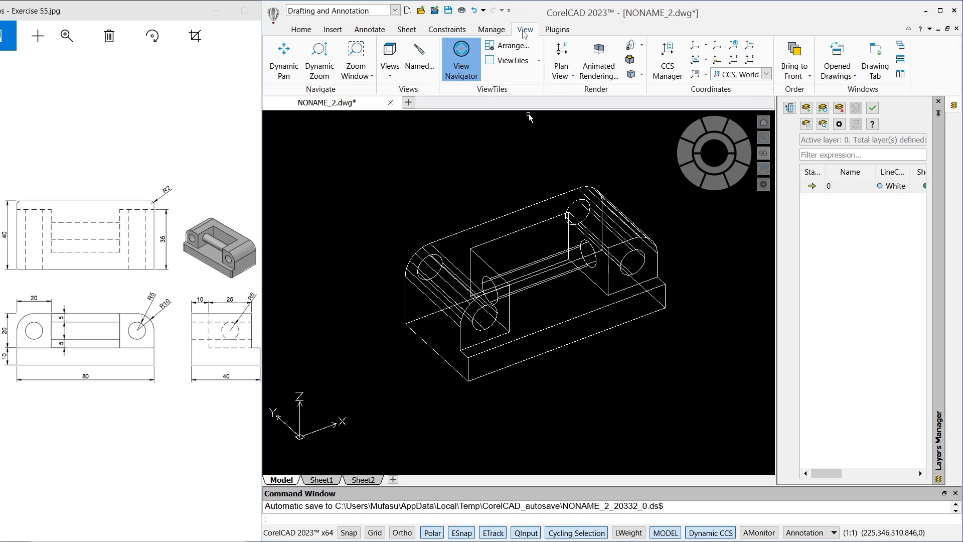
click(642, 75)
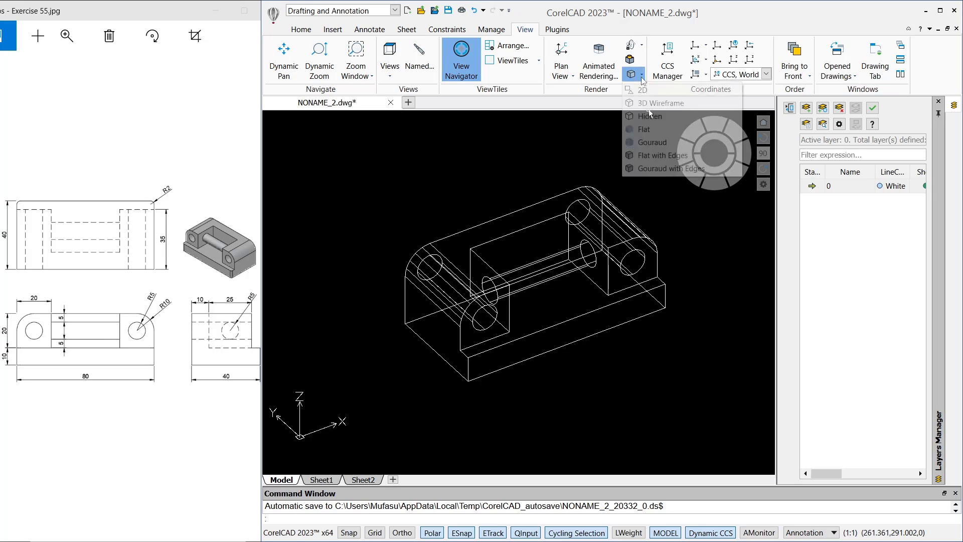
click(668, 168)
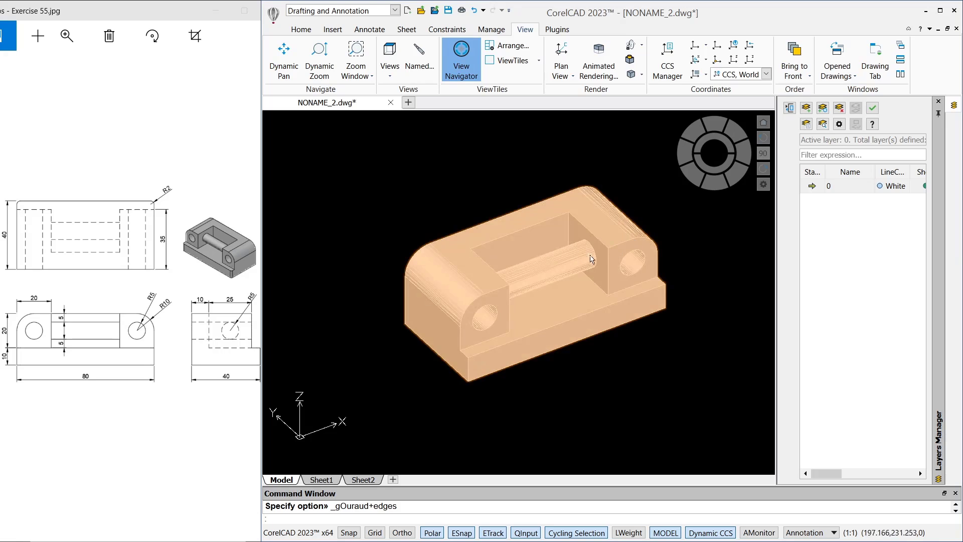
mouse_move(698, 263)
shift+middle_down()
mouse_move(690, 239)
mouse_move(620, 240)
mouse_move(559, 222)
mouse_move(606, 246)
mouse_move(647, 286)
mouse_move(583, 273)
shift+middle_up()
middle_drag(651, 199, 638, 204)
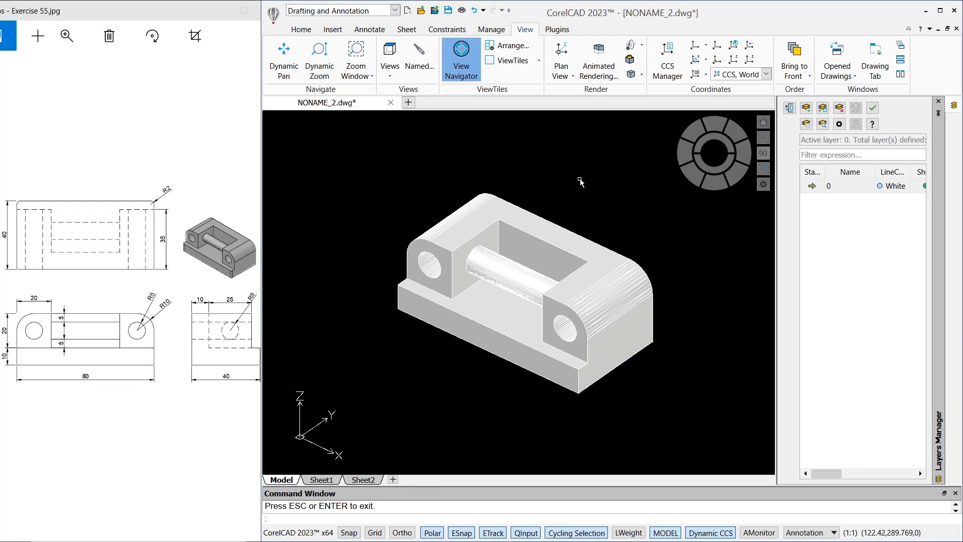